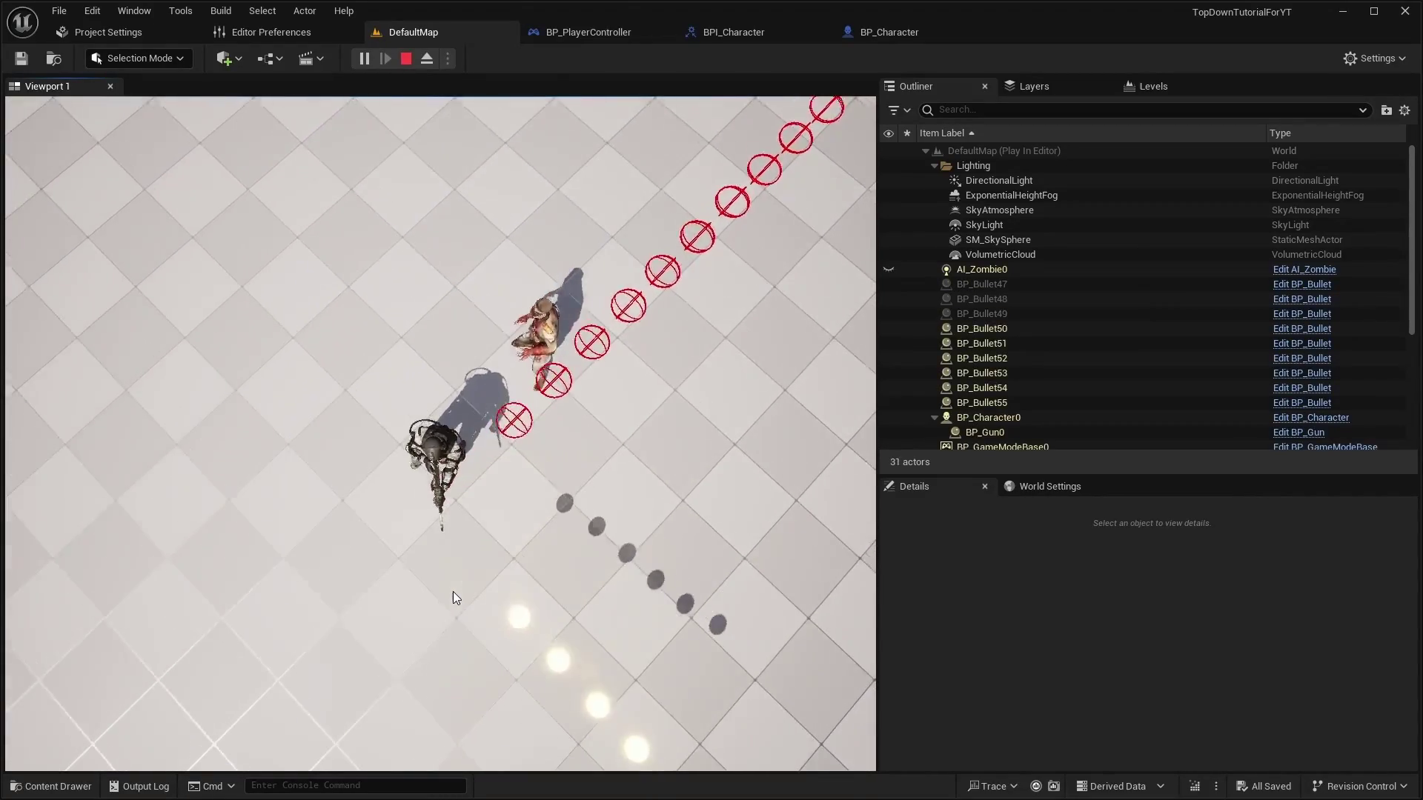
- Fire in different directions to check the character's facing, then stop the play test
left_click(452, 591)
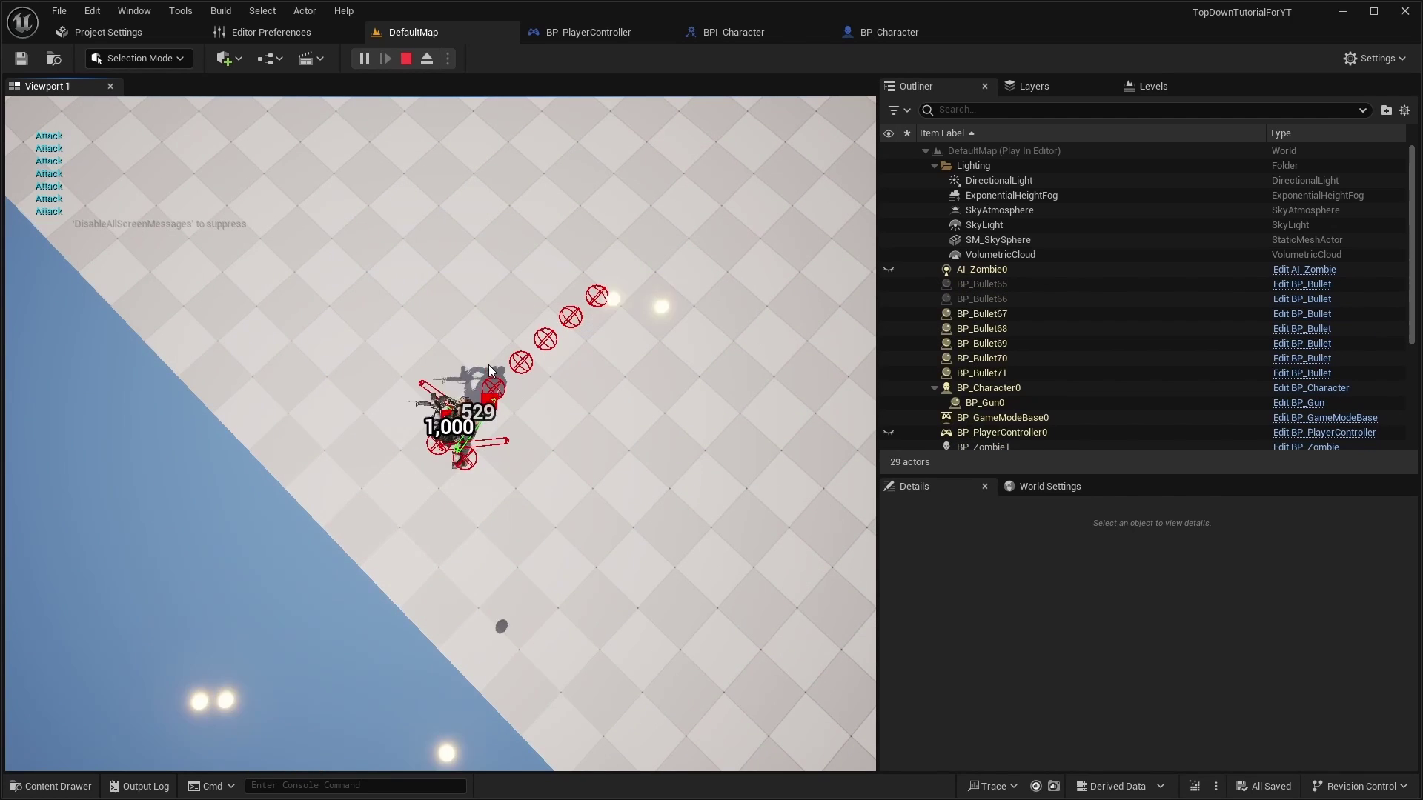
left_click(268, 593)
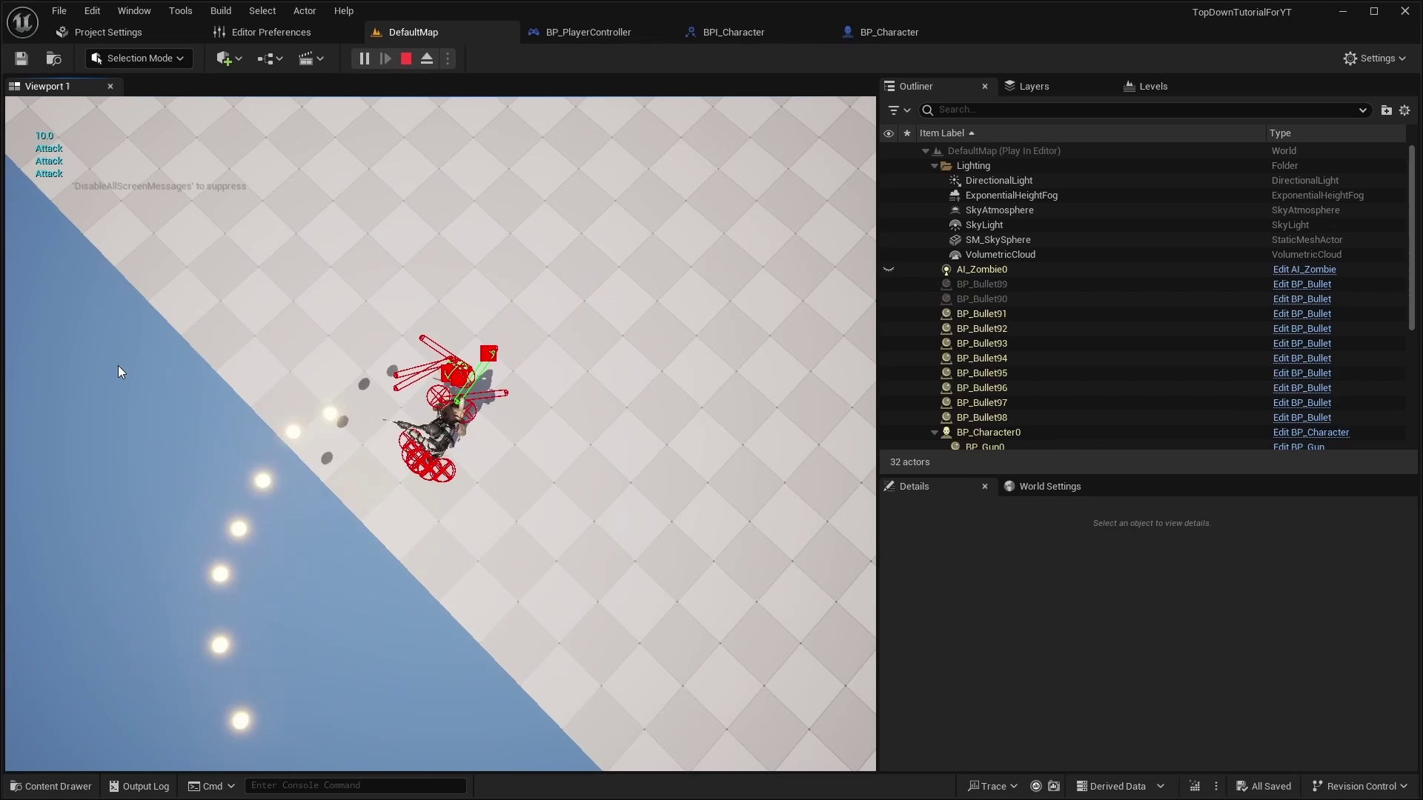
key("Escape")
- Open BP_PlayerController from the Blueprints folder in the Content Drawer
left_click(56, 785)
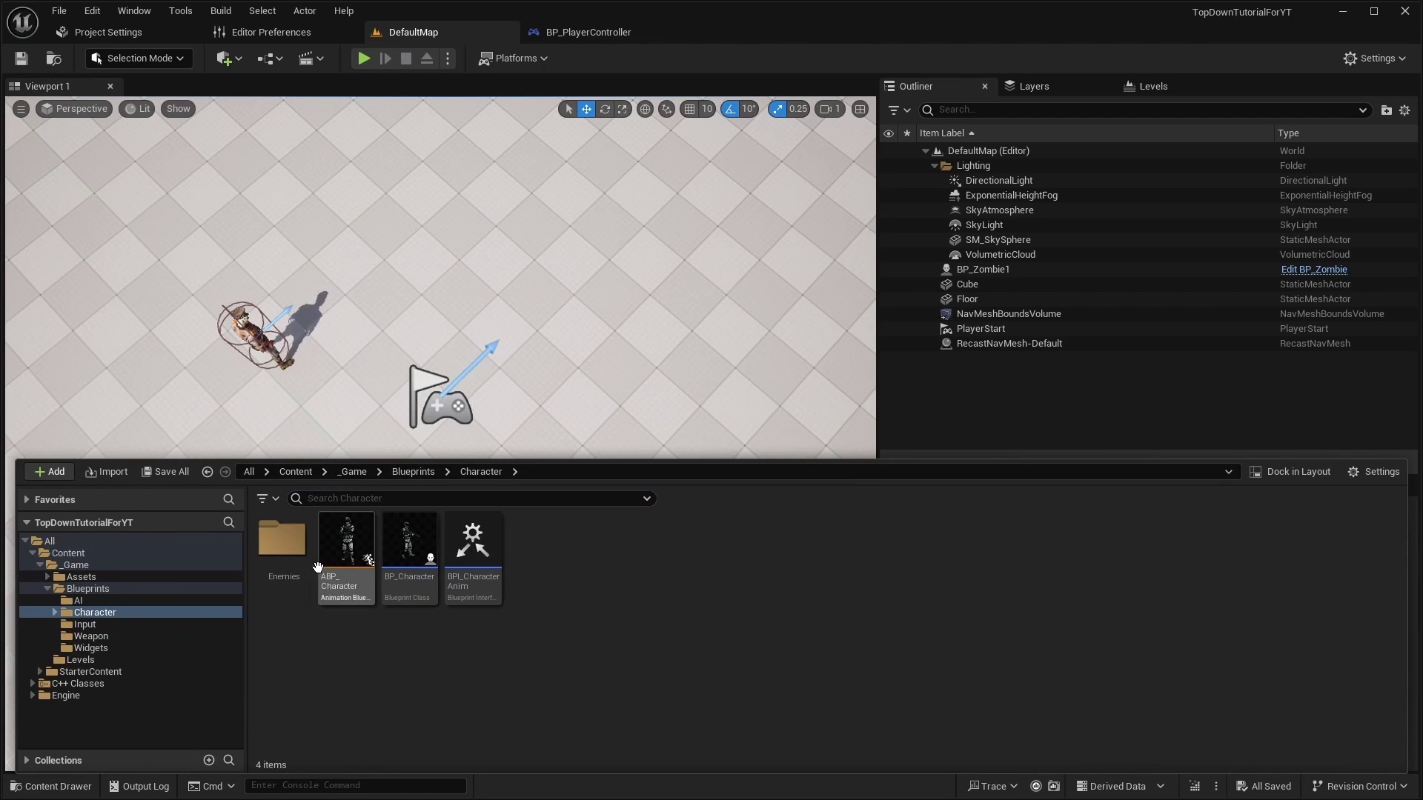
left_click(412, 471)
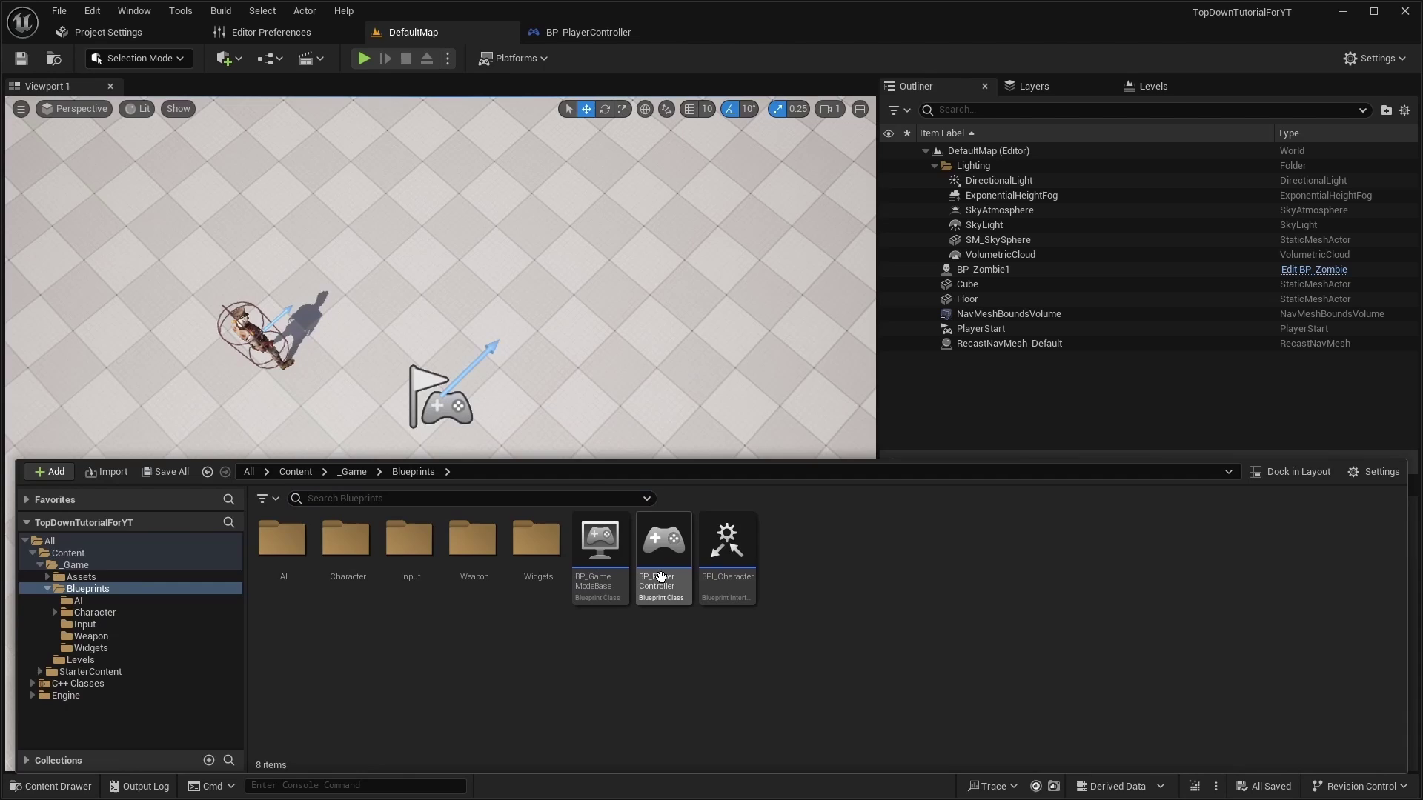
double_click(661, 578)
scroll(612, 519, "up", 1)
scroll(646, 457, "up", 3)
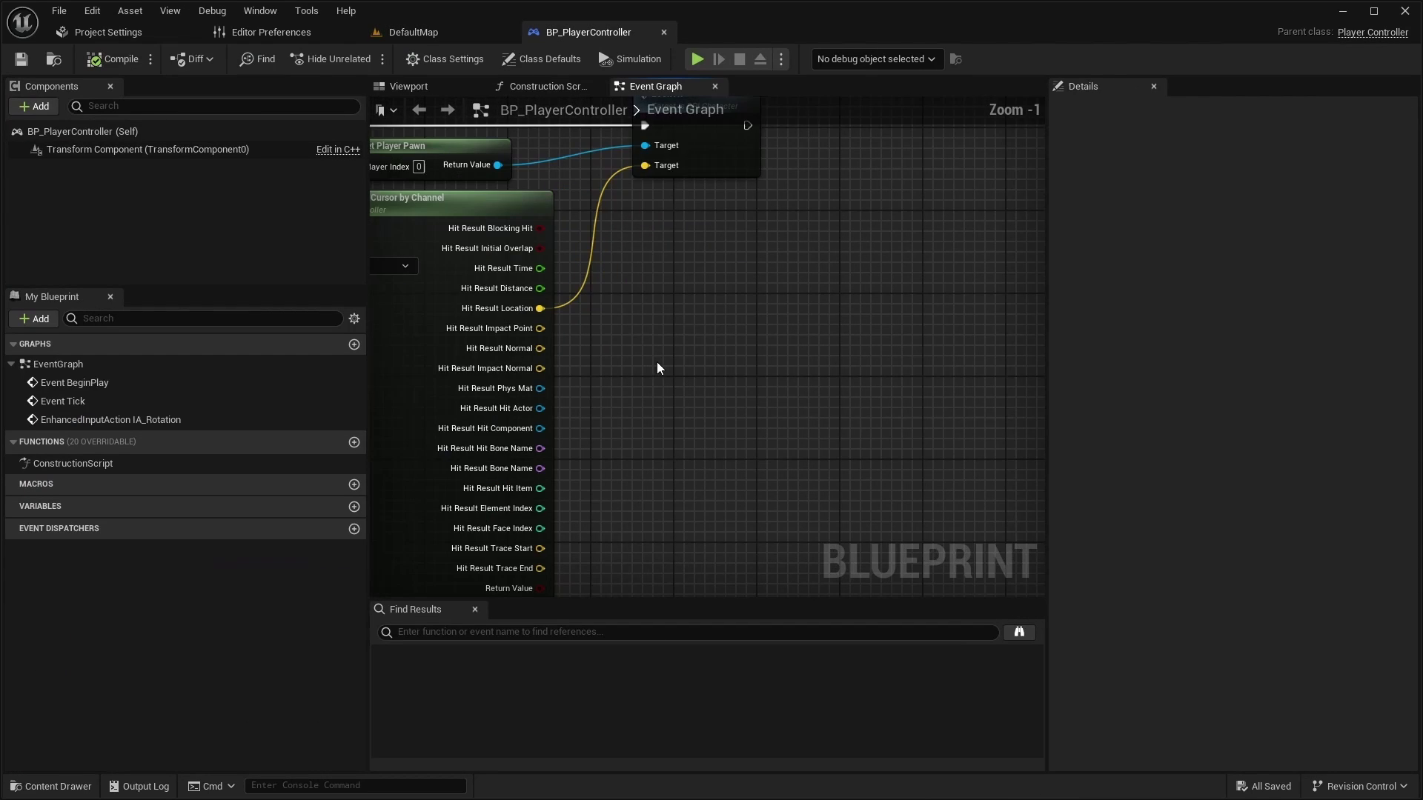
scroll(656, 361, "down", 1)
scroll(755, 429, "down", 1)
- Swap the pawn, Look At and hit-result nodes for Get Controlled Pawn feeding Get Actor Location
left_click_drag(800, 468, 583, 217)
key("Delete")
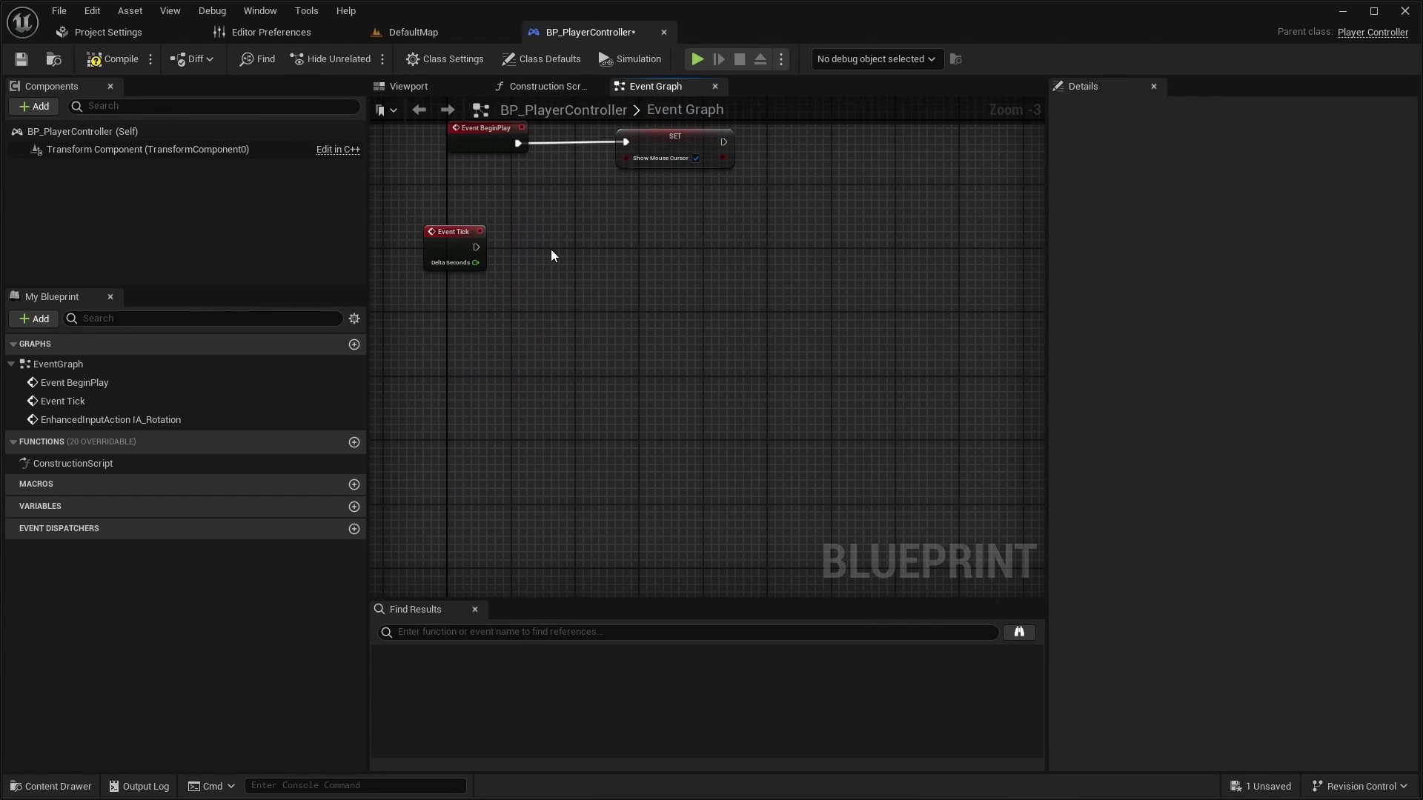
right_click(525, 298)
type("Get")
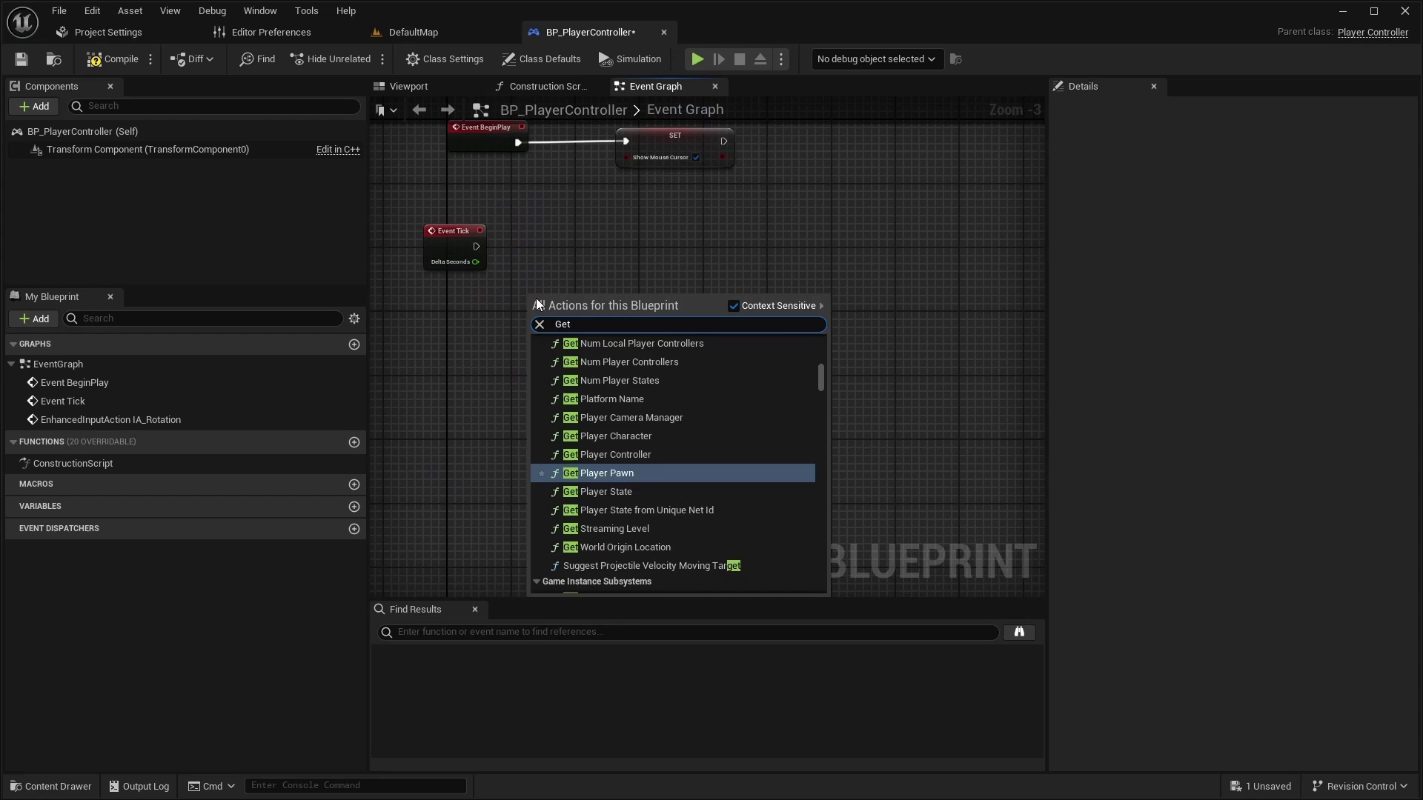
type(" Controlle")
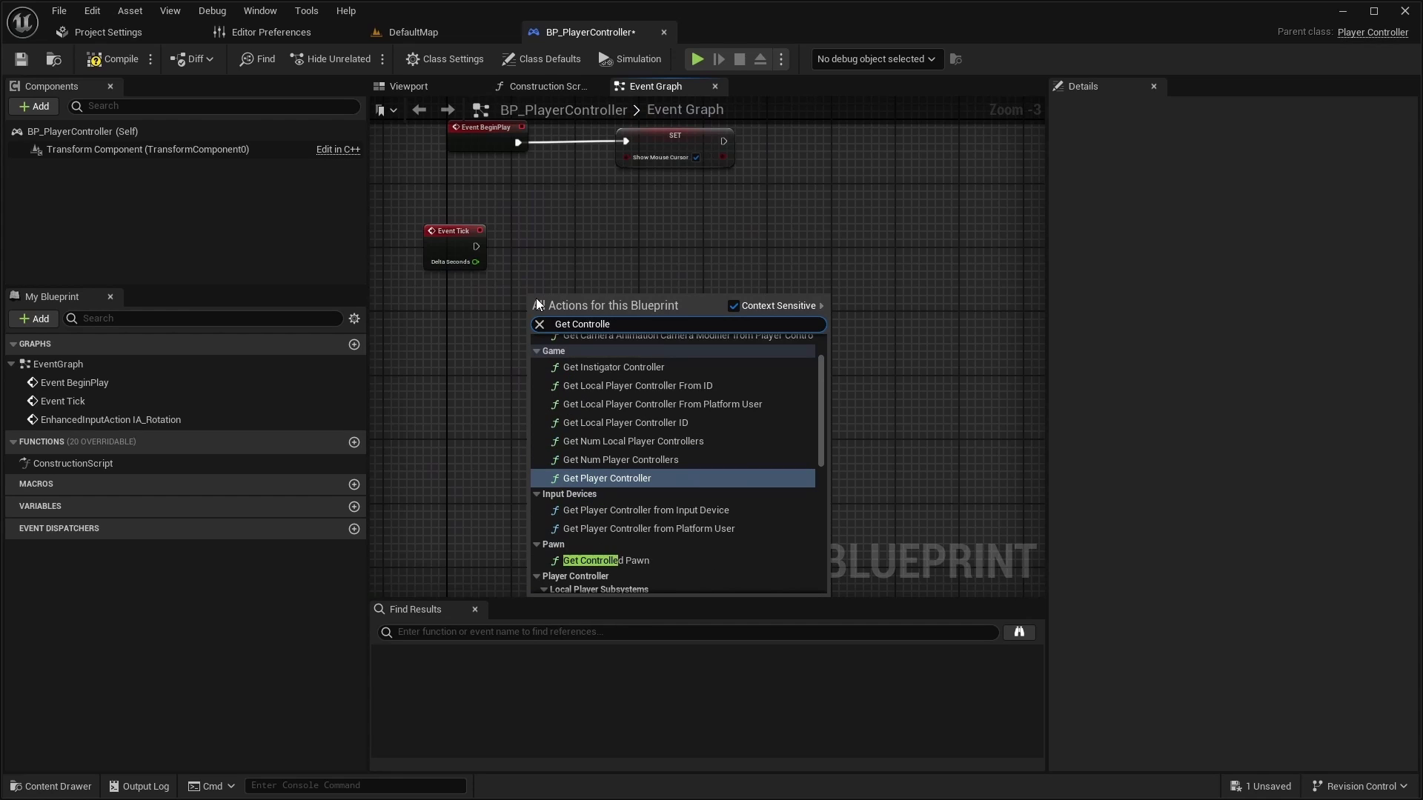
type("d")
key("Return")
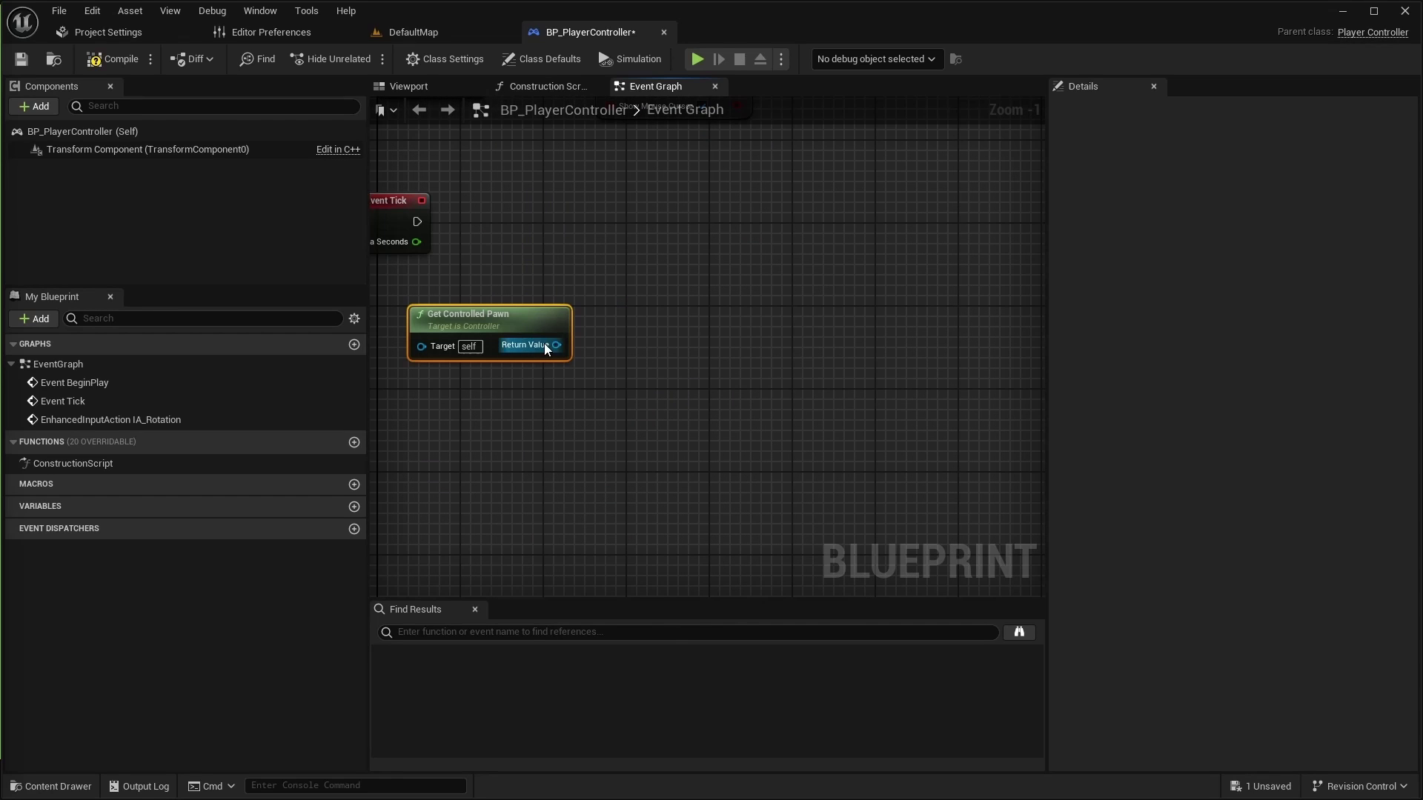
left_click_drag(463, 390, 462, 389)
type("GetActor")
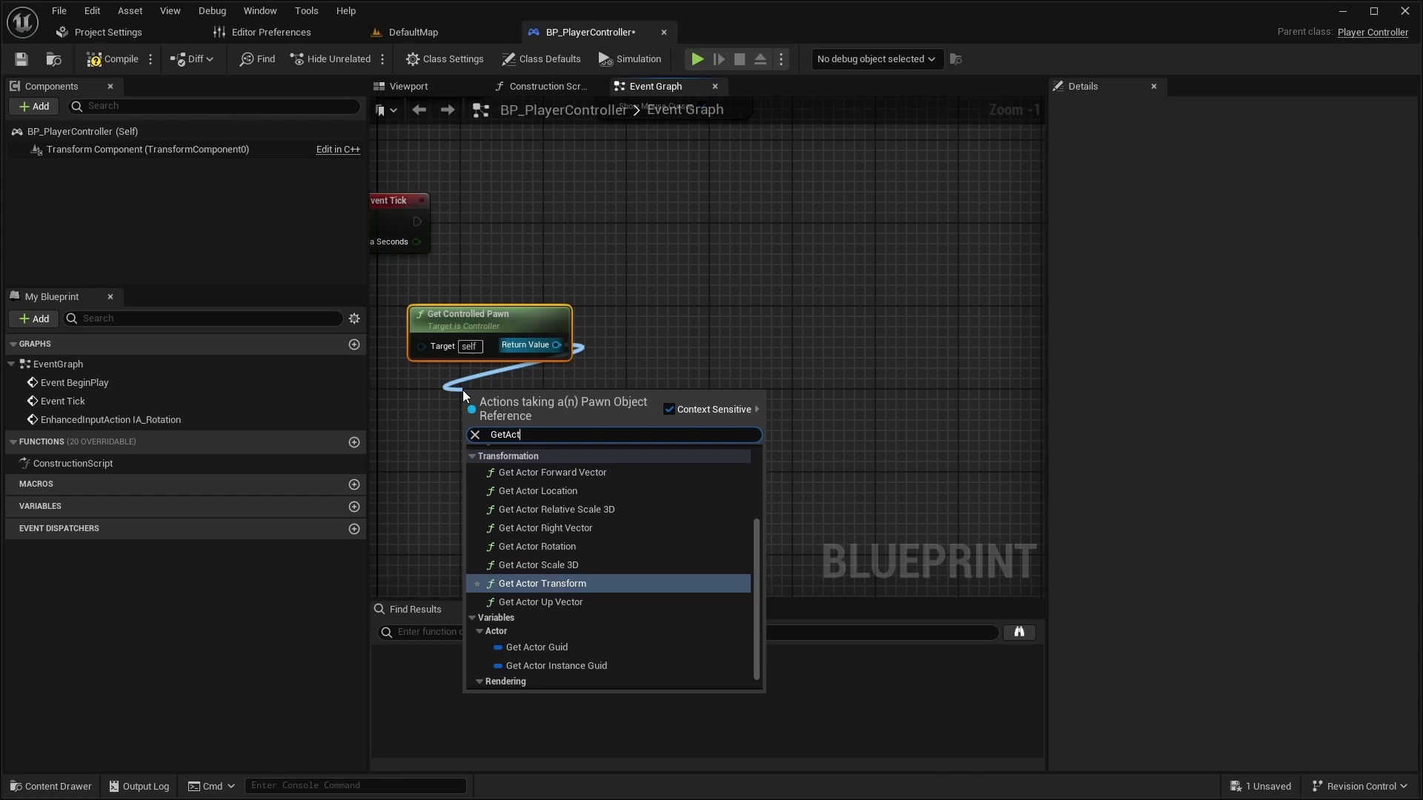
key("Up")
key("Up")
key("Up")
key("Up")
key("Up")
key("Return")
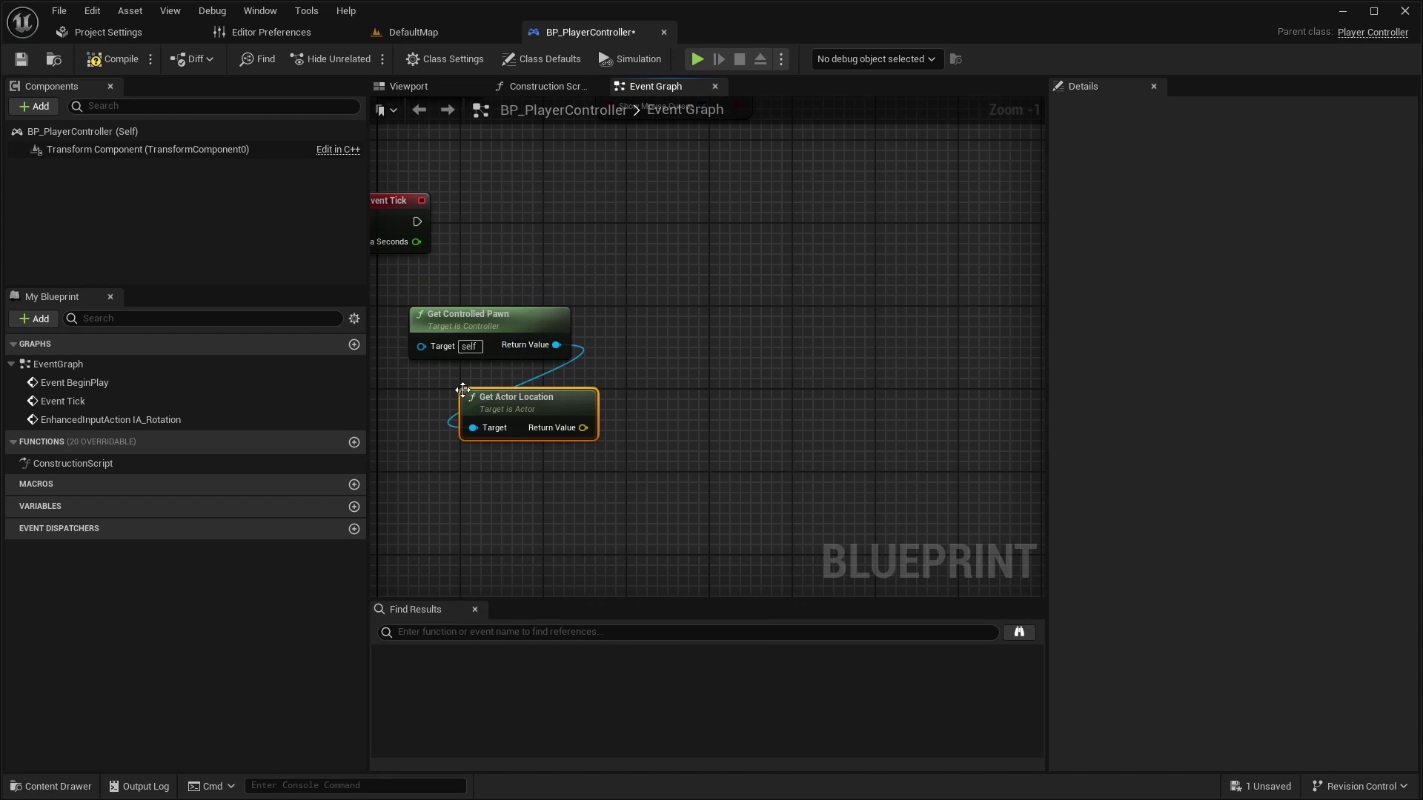
left_click_drag(492, 398, 473, 378)
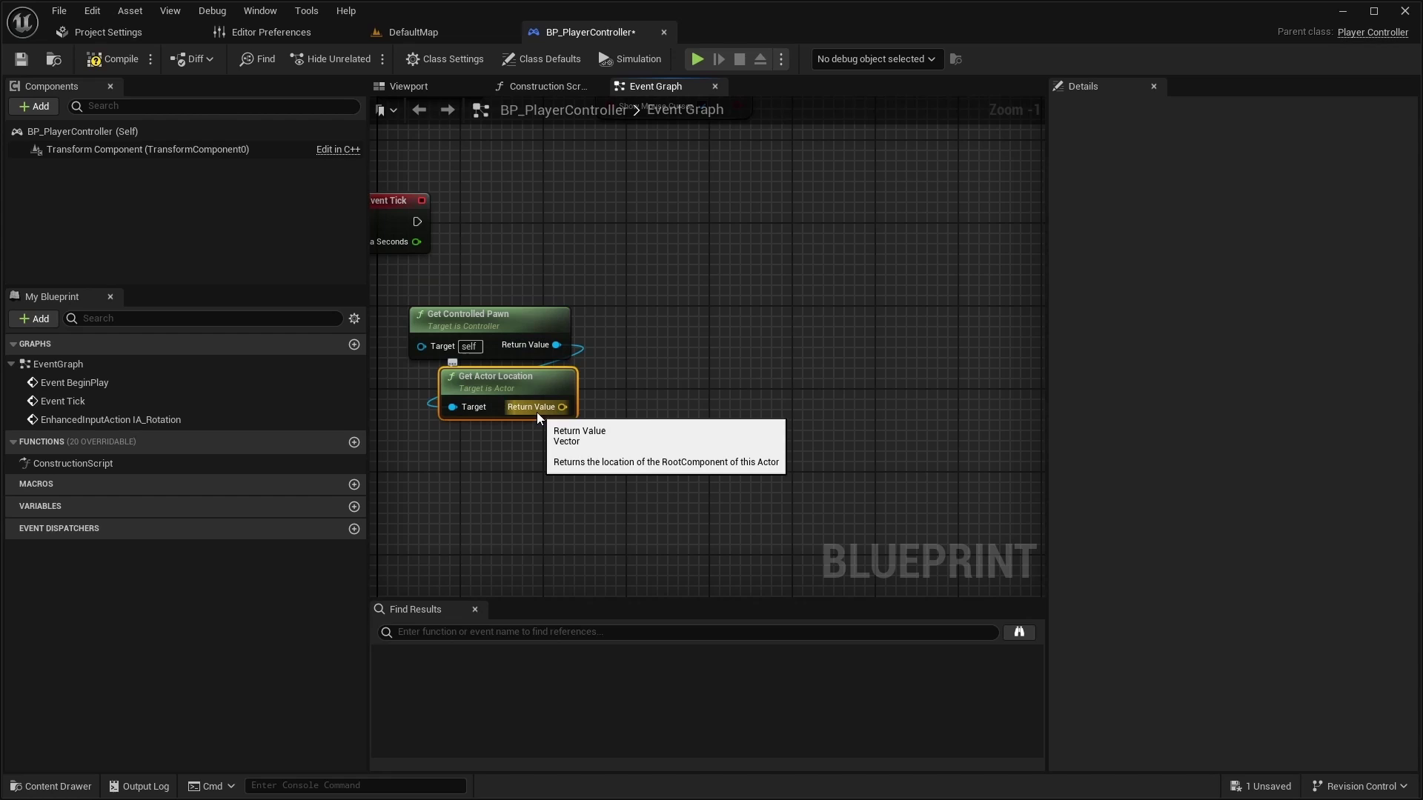
- Add Project World to Screen fed by Get Actor Location, with Self as Player
right_click(716, 372)
type("Pr")
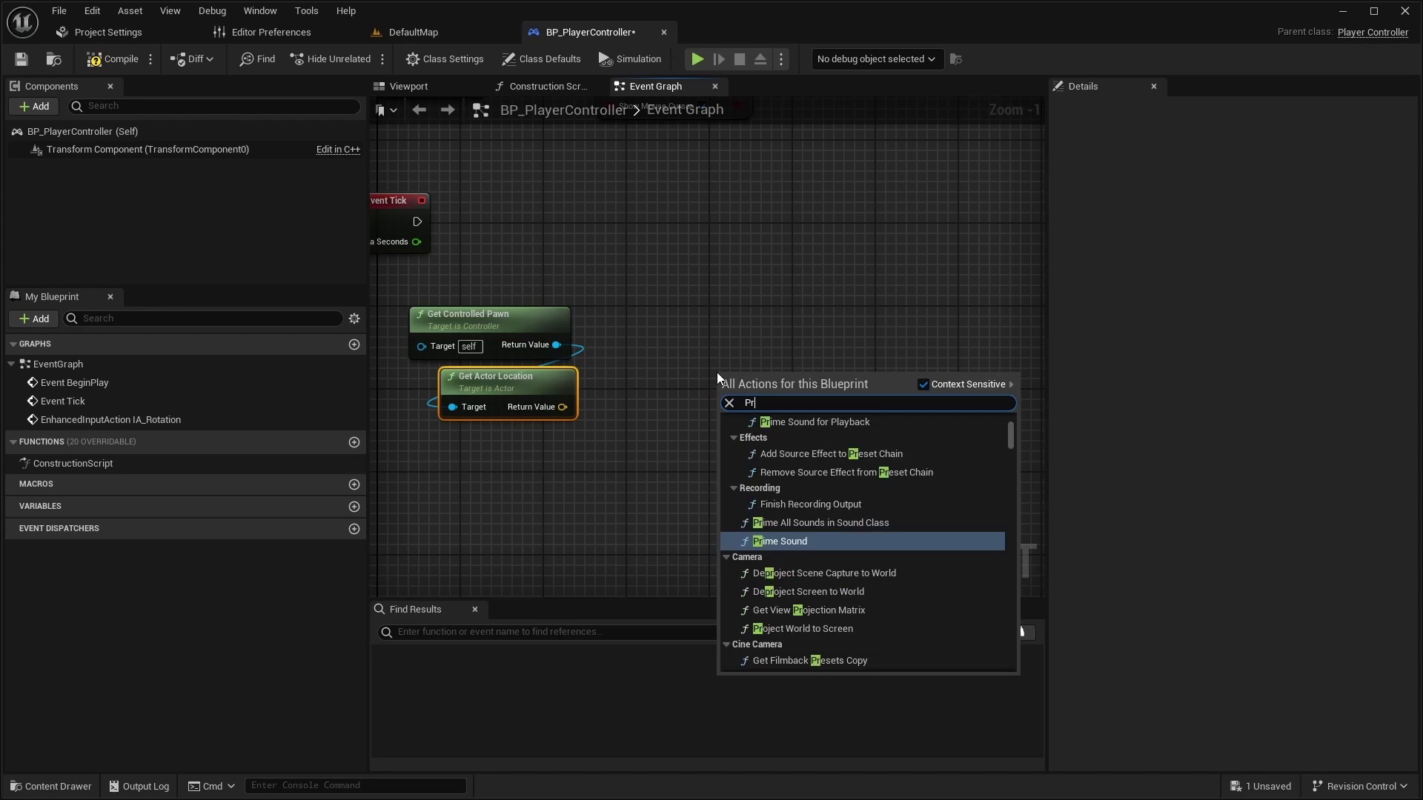
type("oject wor")
key("Return")
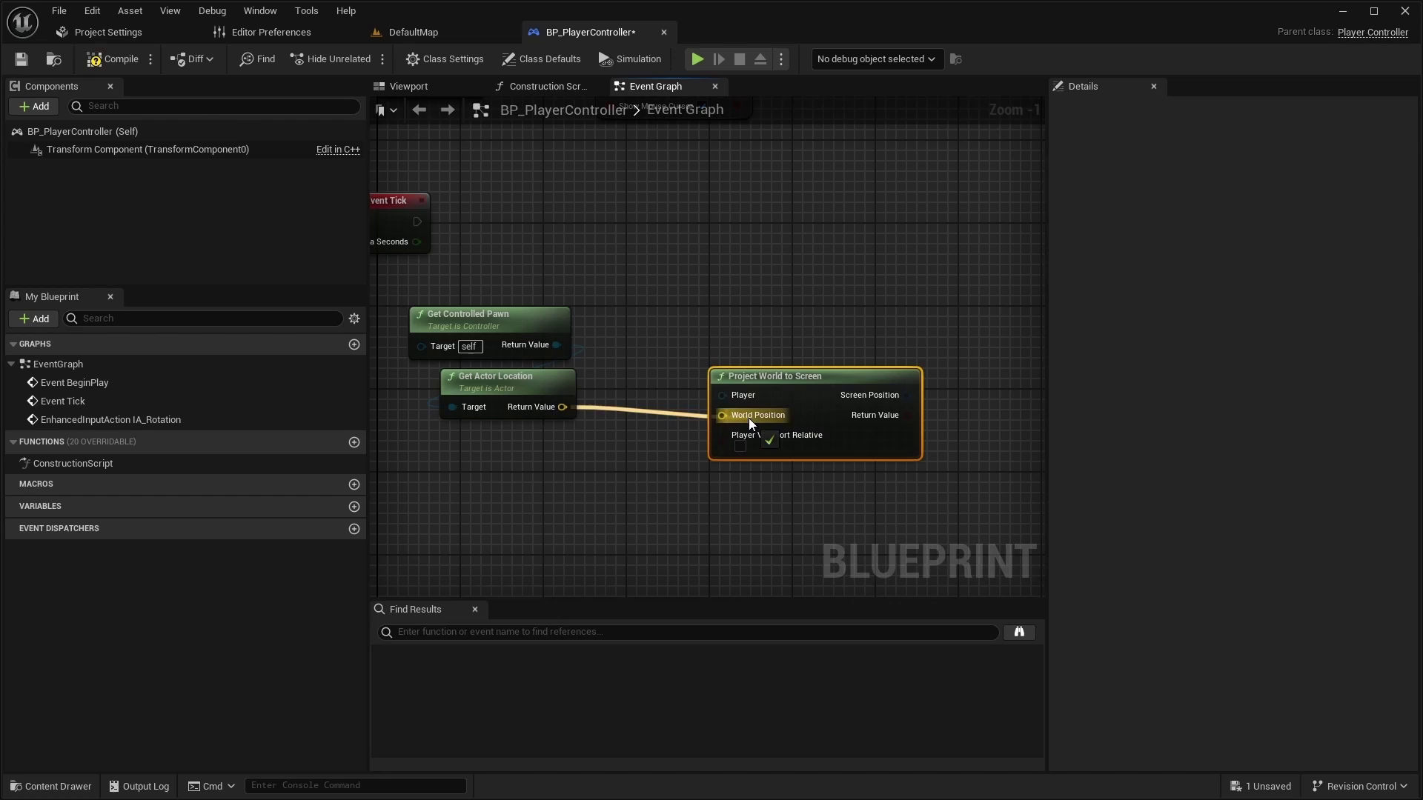
left_click_drag(562, 407, 748, 418)
mouse_move(782, 388)
left_mouse_down()
mouse_move(824, 368)
mouse_move(800, 383)
mouse_move(672, 391)
mouse_move(623, 372)
left_mouse_up()
key("Return")
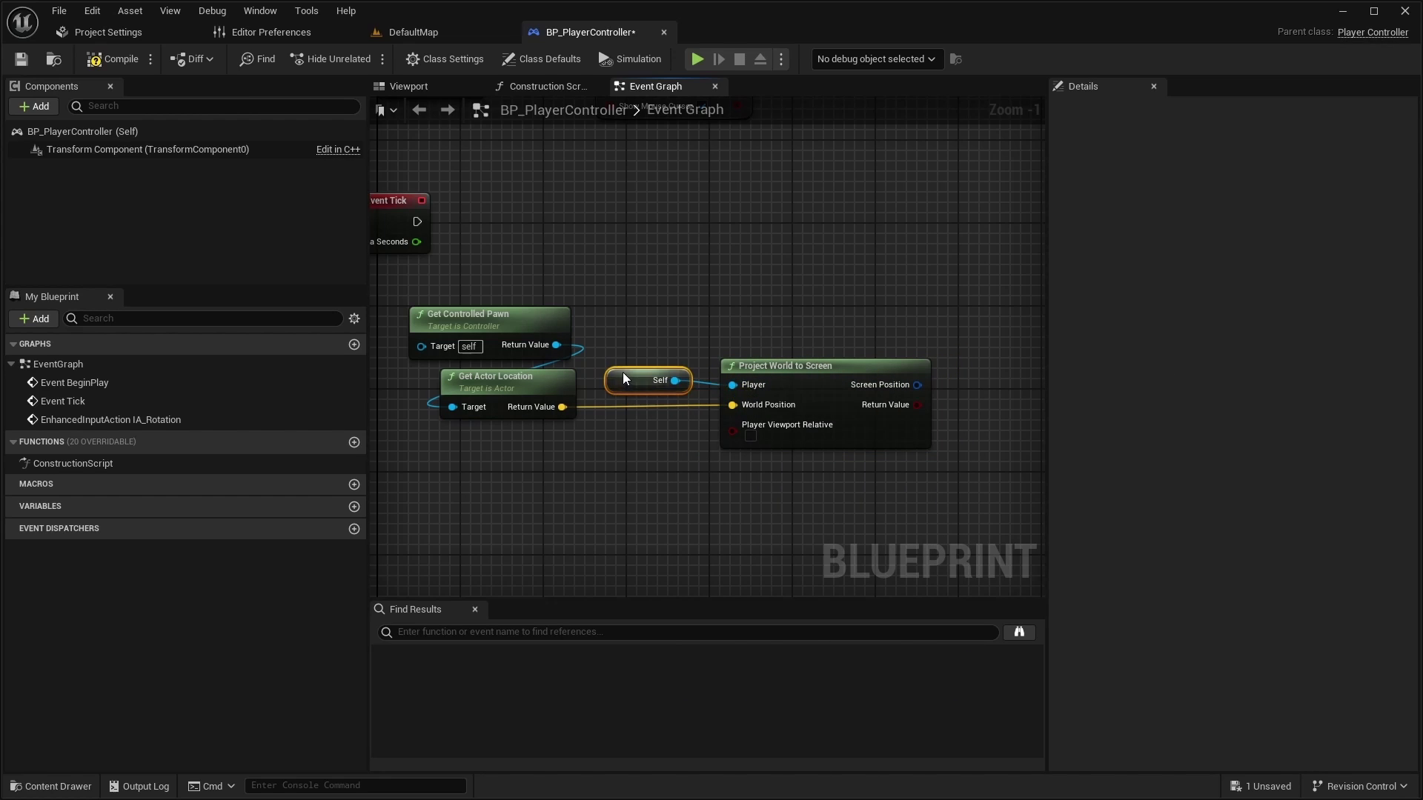
right_click_drag(760, 531, 654, 498)
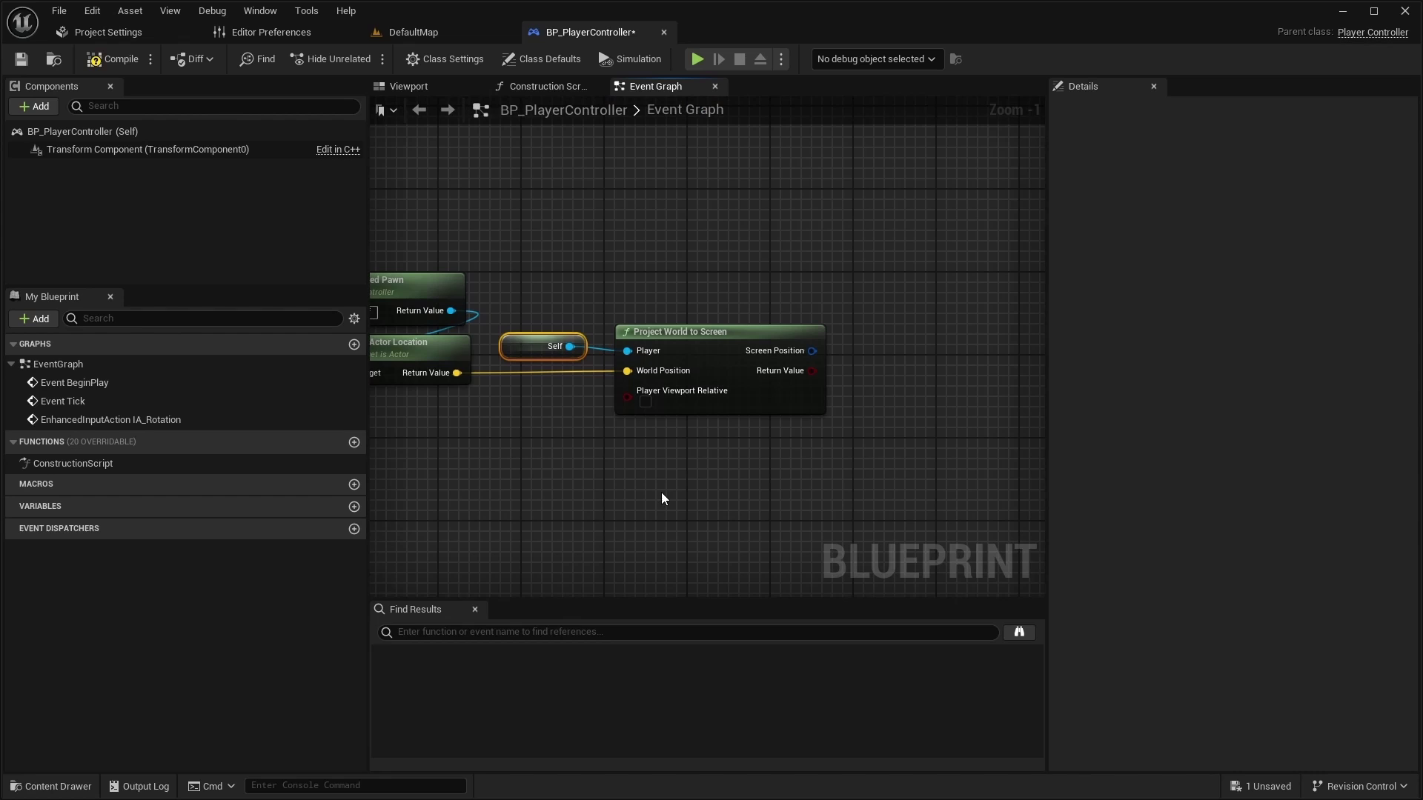
right_click(569, 477)
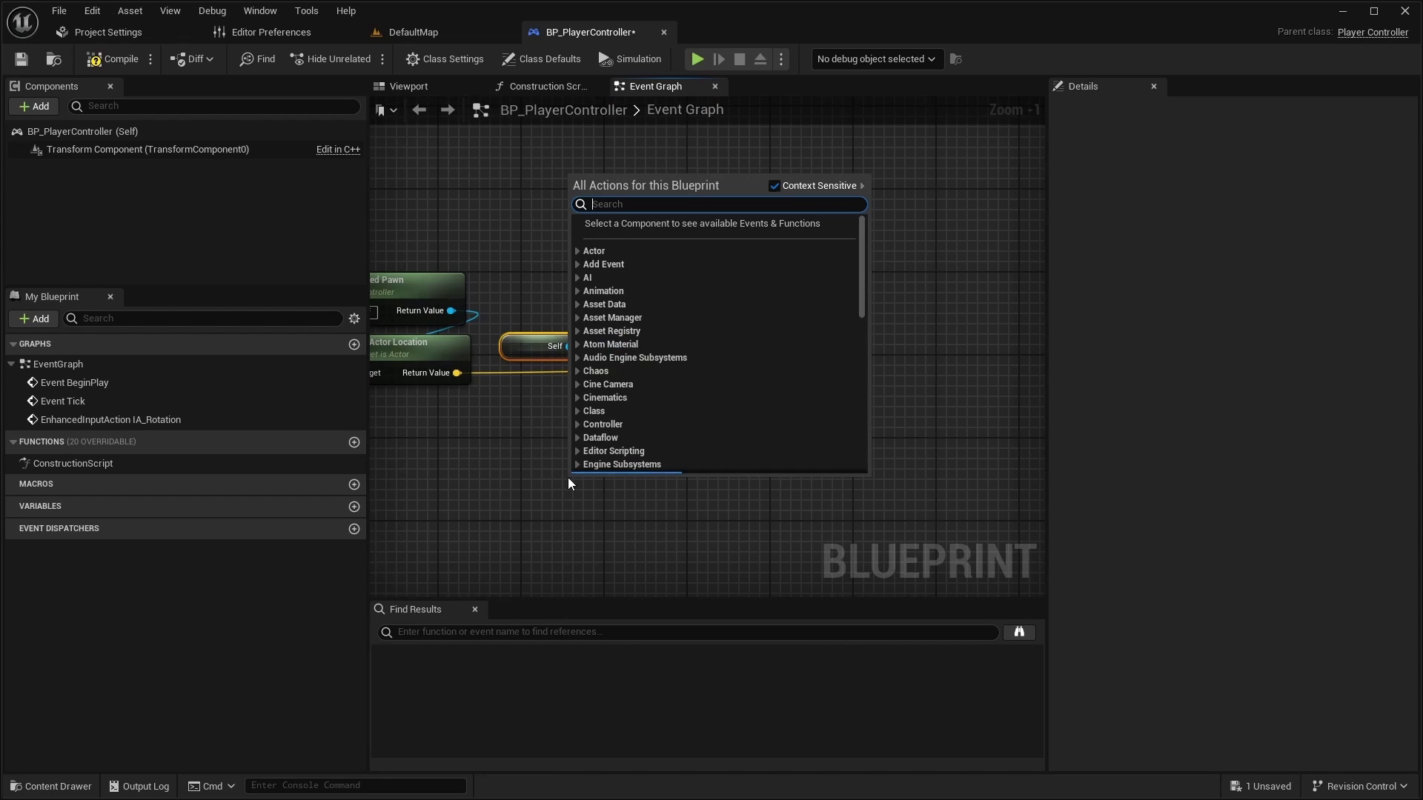
type("Get Mouse")
- Add Get Mouse Position and Find Look at Rotation, using the projected screen position as Start
key("Return")
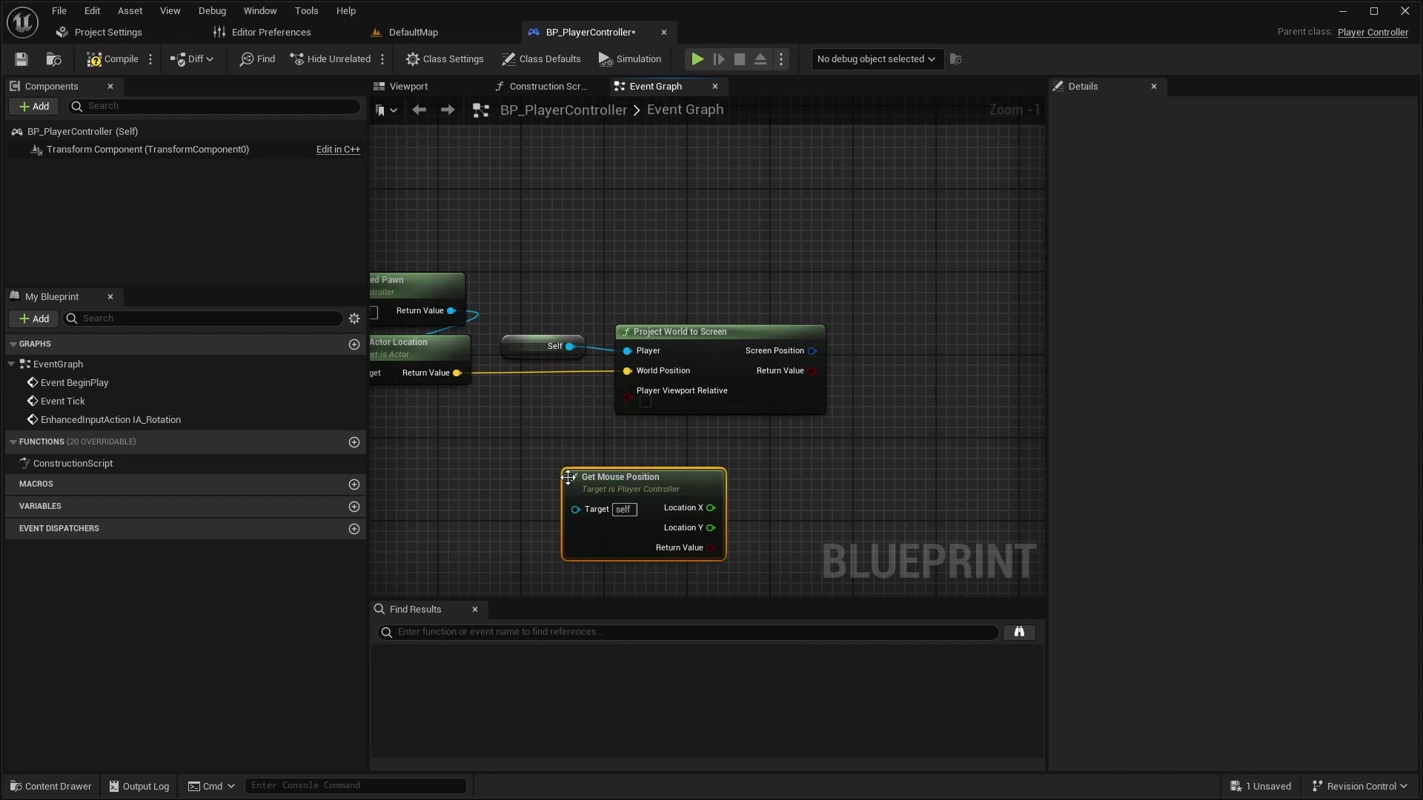
right_click_drag(730, 473, 605, 317)
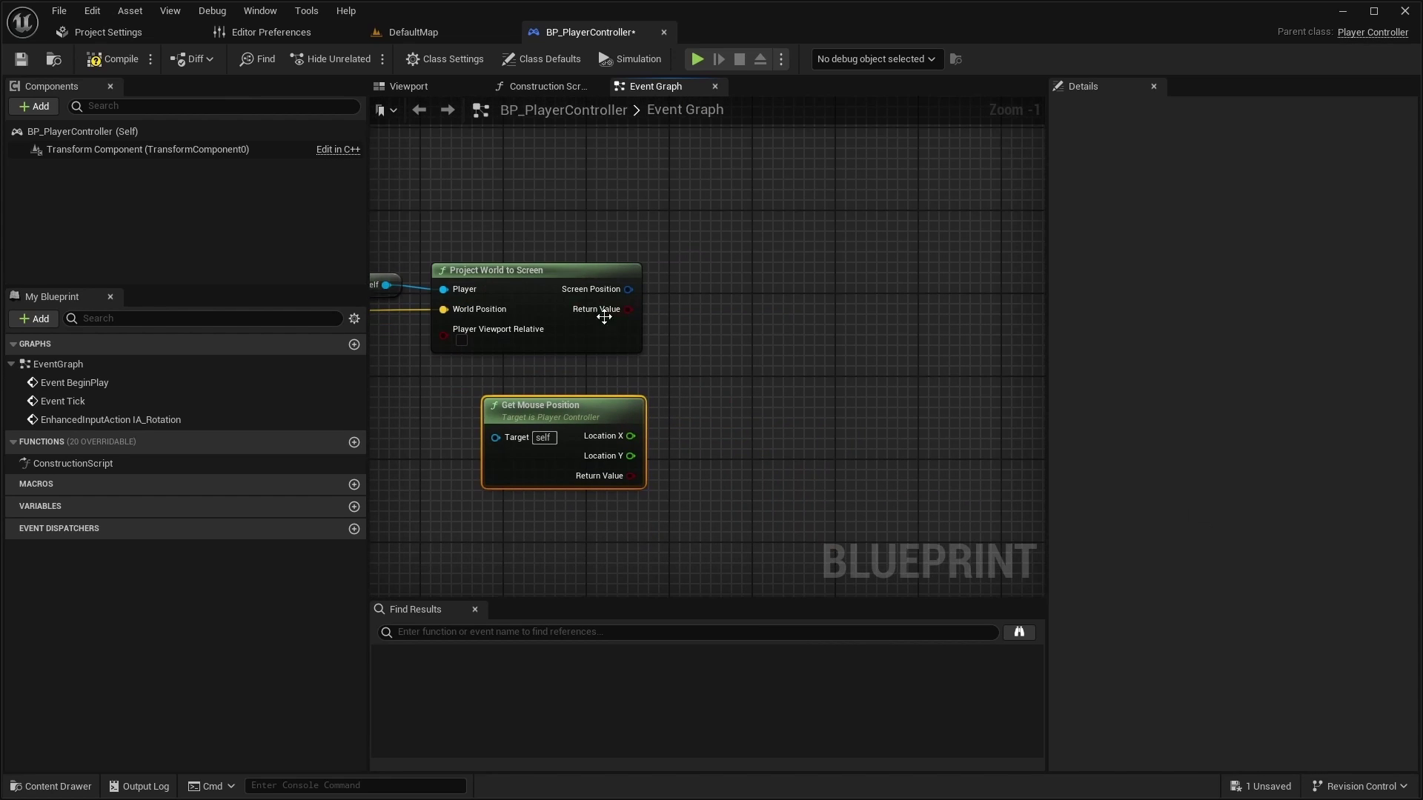
right_click(694, 297)
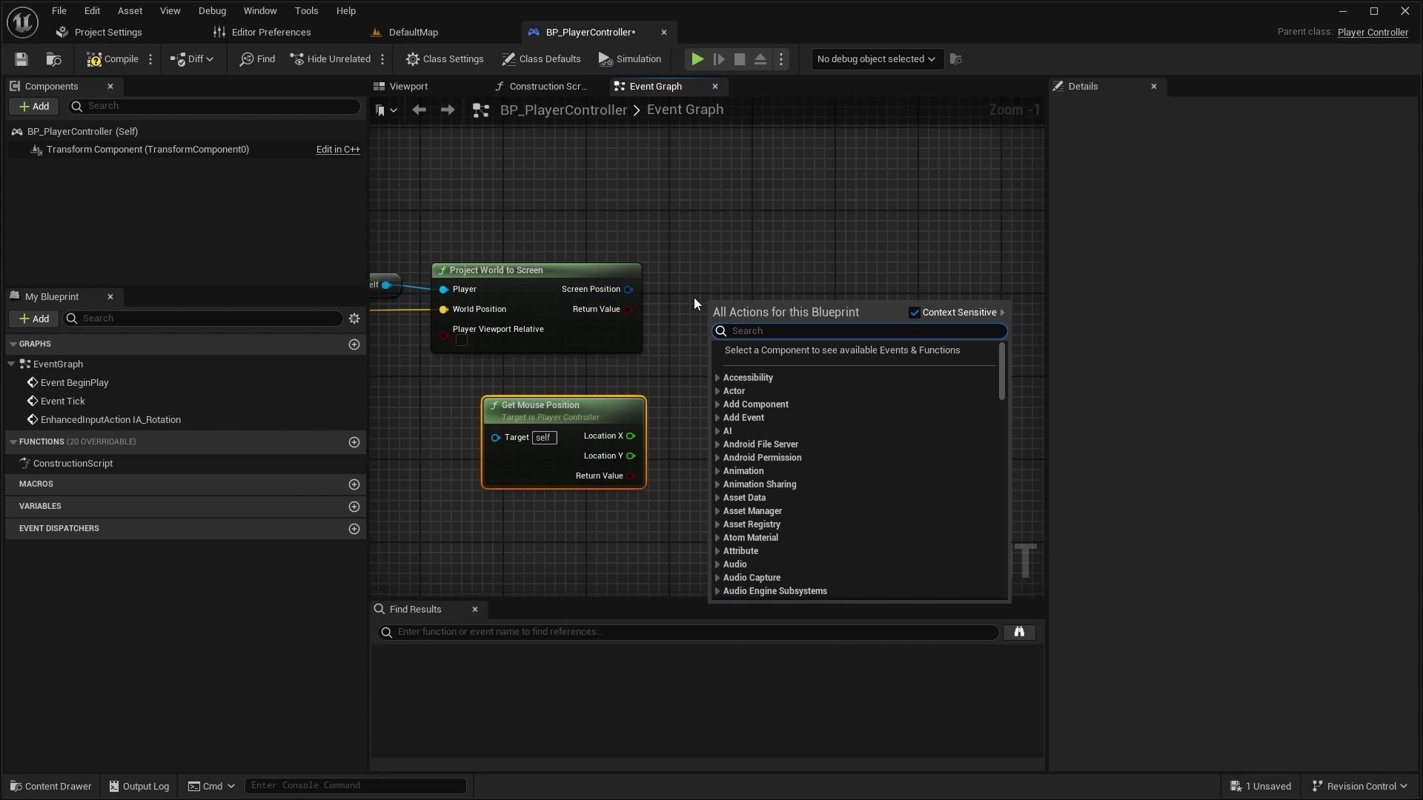
type("find look")
key("Return")
mouse_move(593, 278)
left_mouse_down()
mouse_move(812, 315)
mouse_move(777, 267)
mouse_move(909, 273)
left_mouse_up()
right_click(818, 330)
left_click(763, 286)
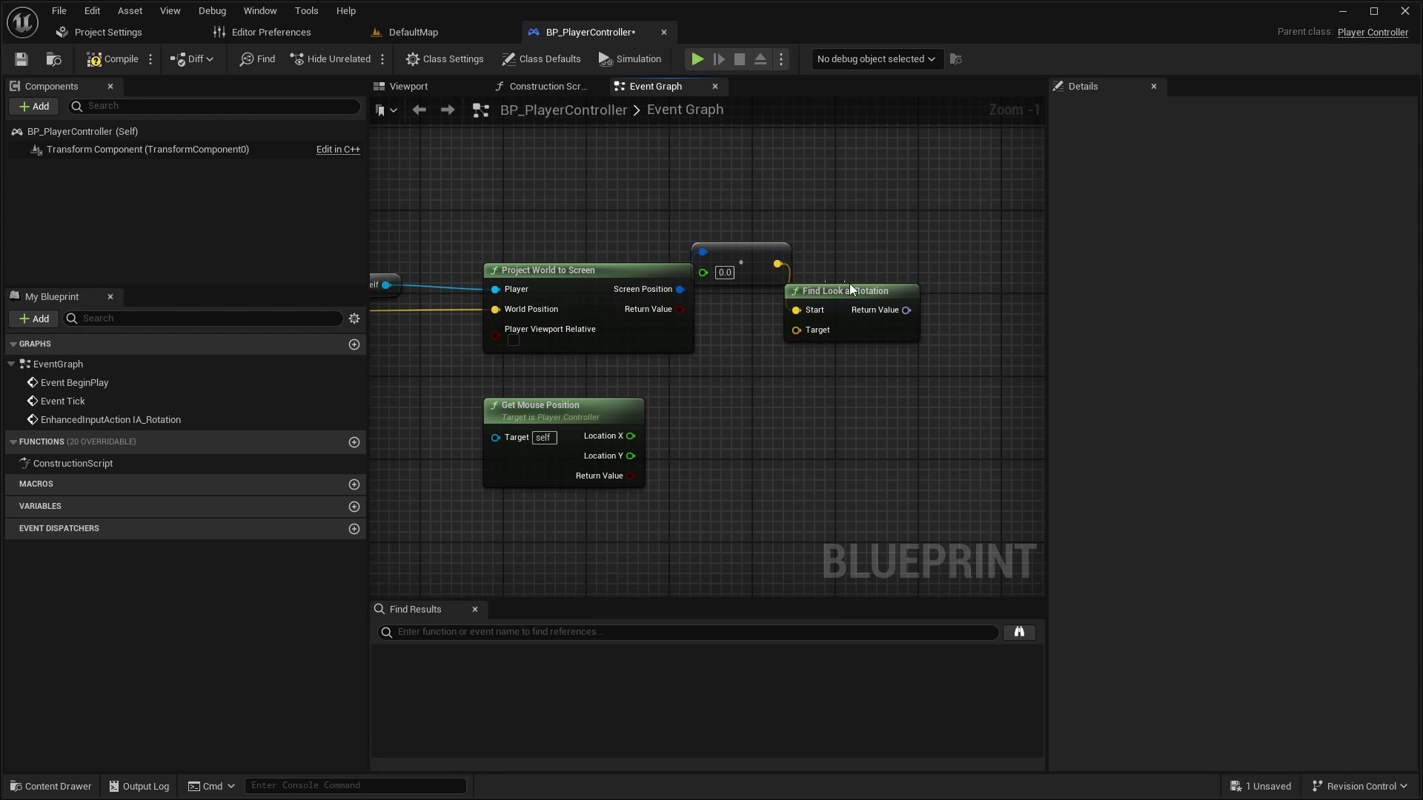
left_click_drag(781, 282, 798, 310)
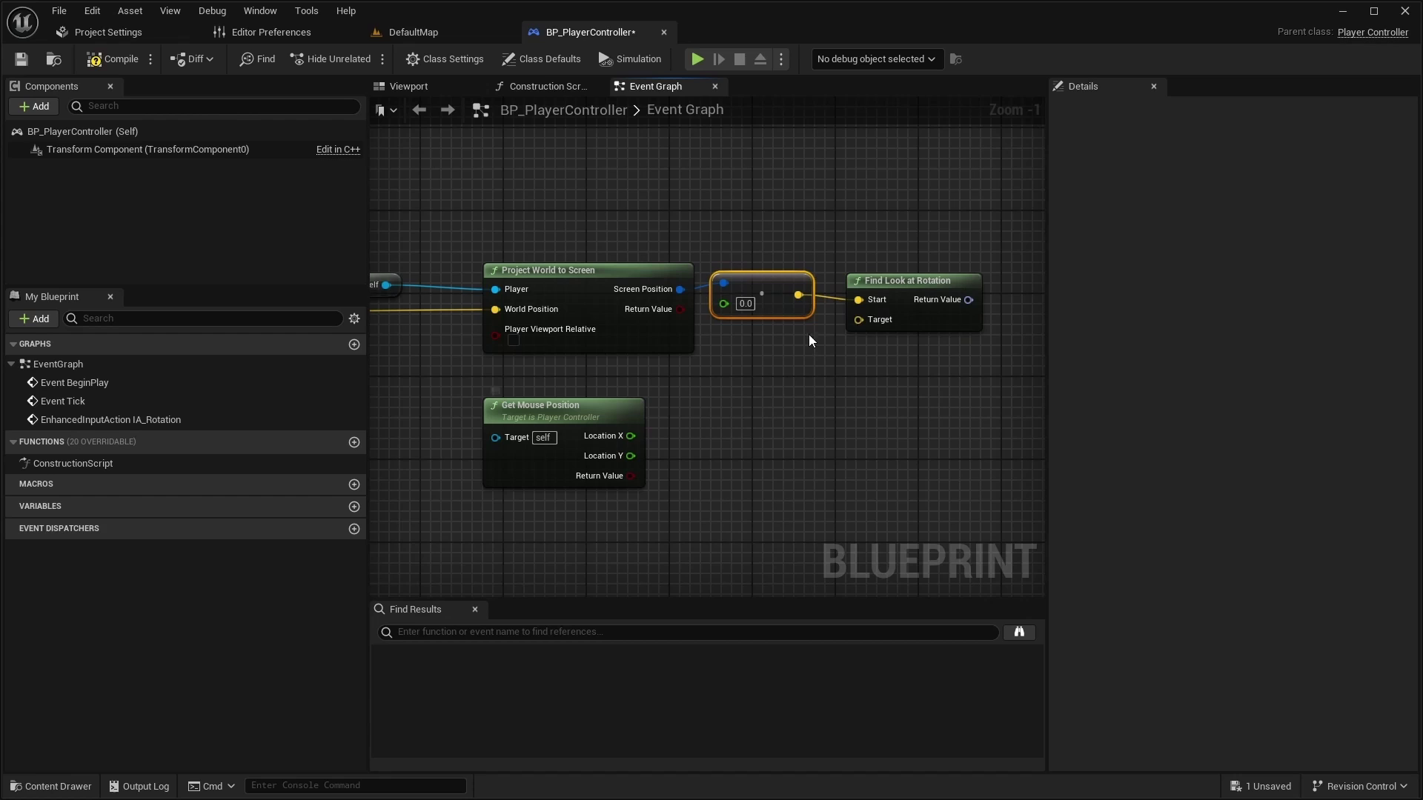
- Feed the mouse X/Y through a Make Vector into the rotation's Target
left_click_drag(853, 334, 771, 395)
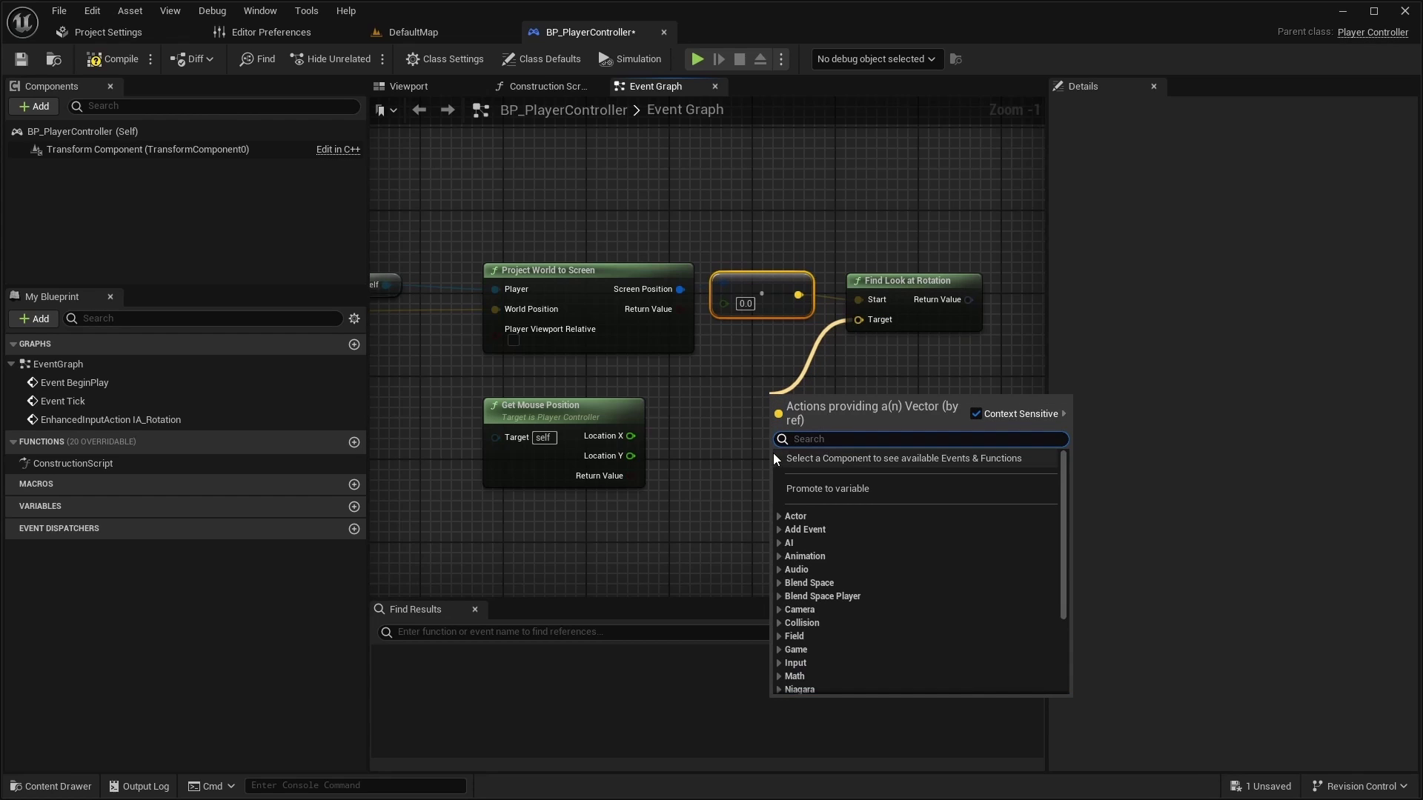
type("Make Vecto")
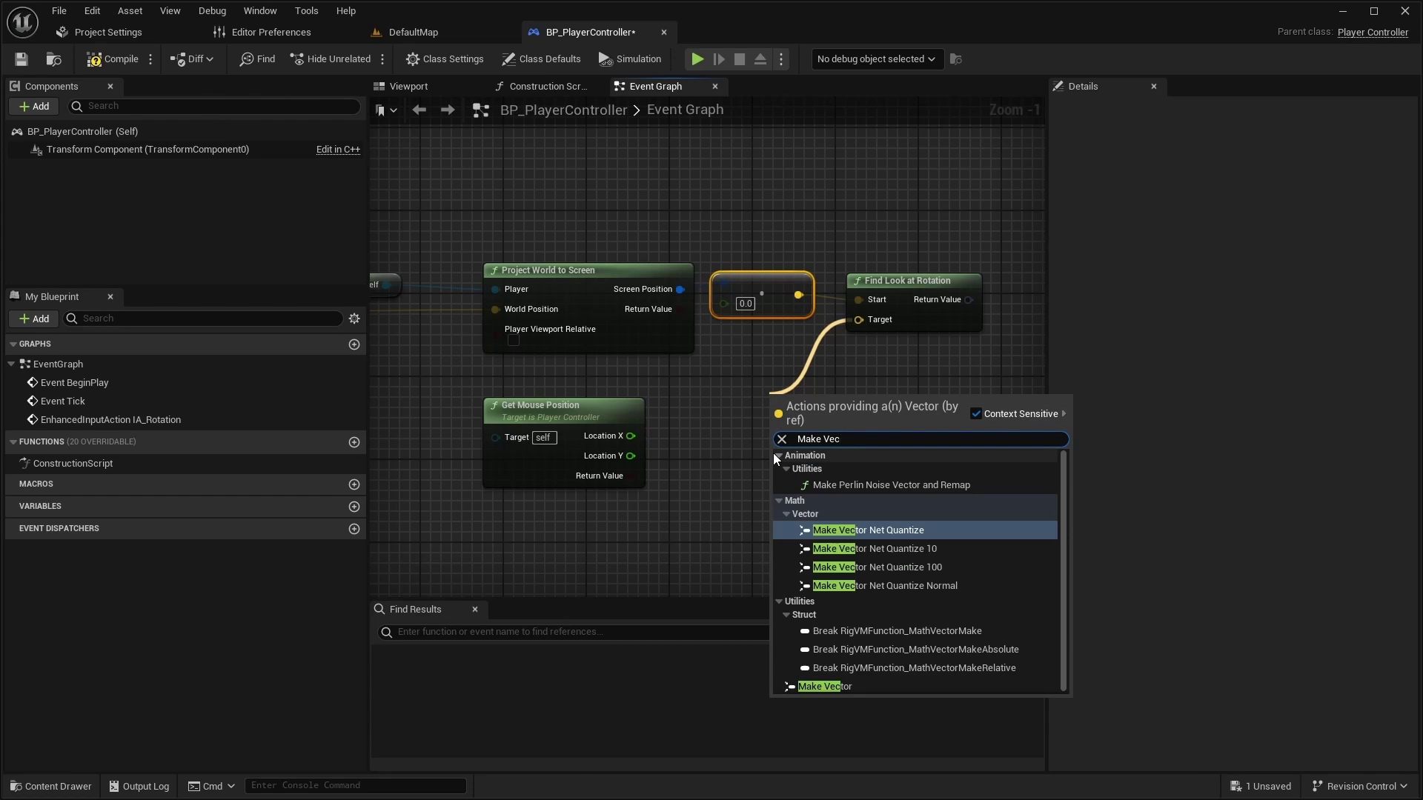
key("Return")
mouse_move(631, 415)
left_mouse_down()
mouse_move(782, 417)
mouse_move(788, 404)
left_mouse_up()
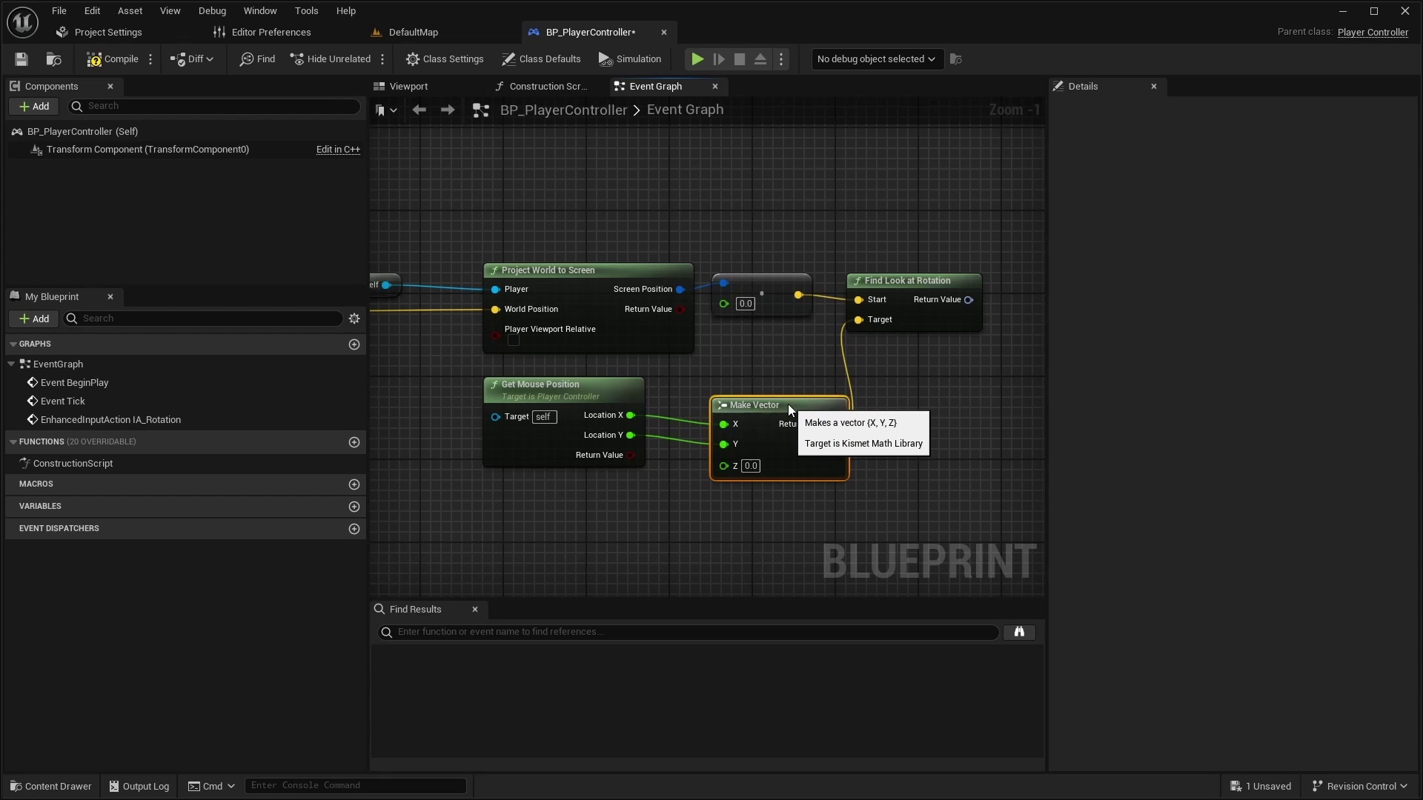
scroll(782, 397, "down", 2)
scroll(818, 391, "down", 1)
right_click_drag(819, 391, 741, 386)
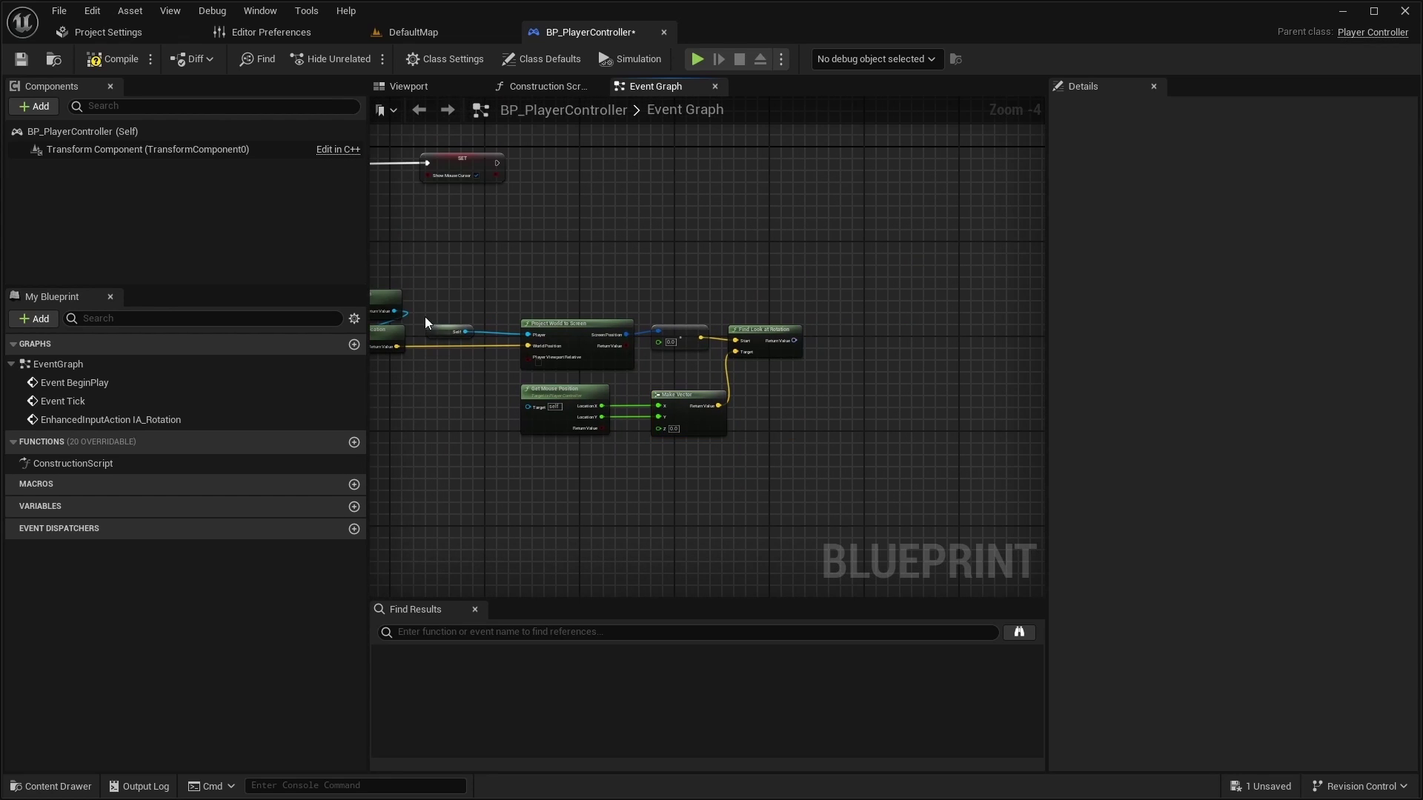
- Add Get Controlled Pawn with a Set Actor Rotation node wired to it
right_click(738, 303)
type("find look")
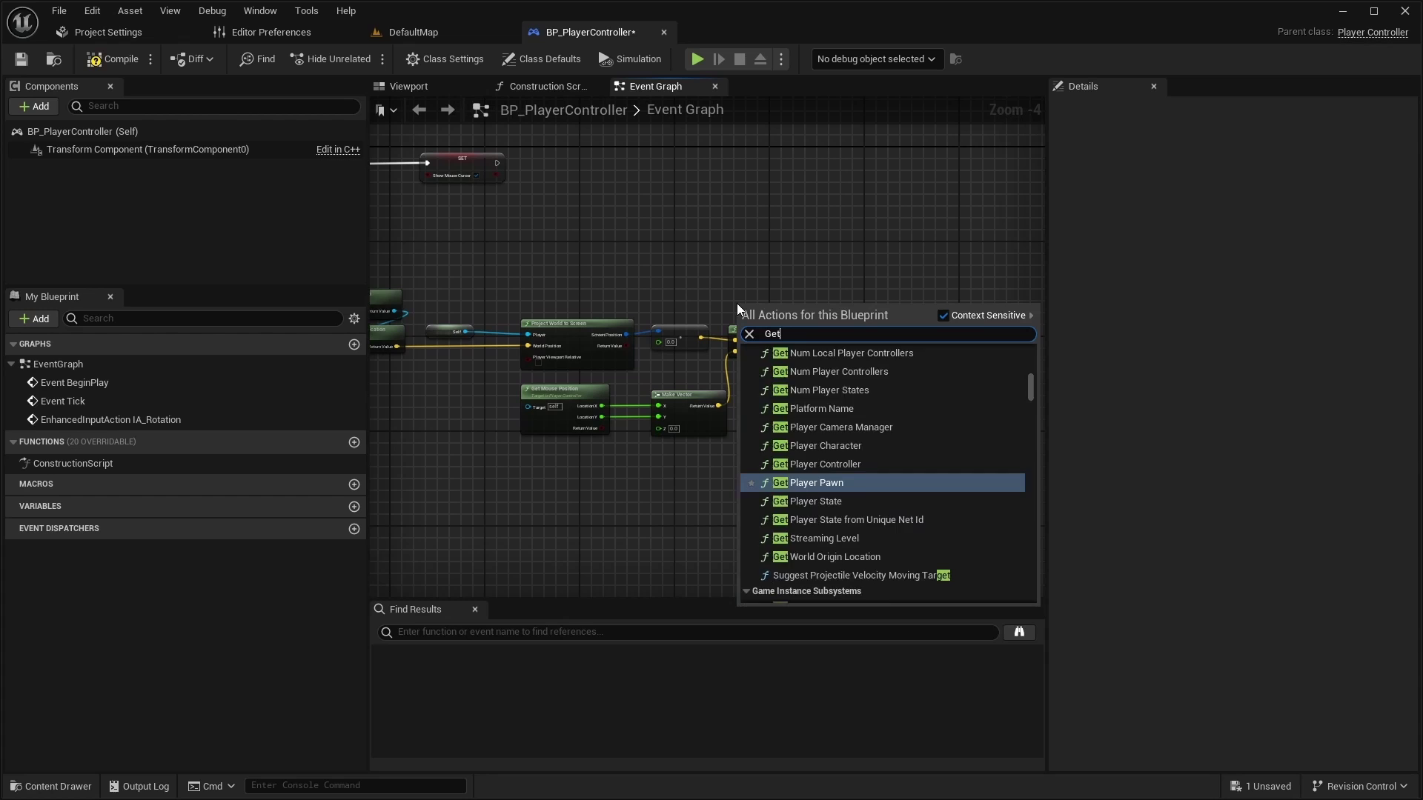
key("Return")
key("ctrl+v")
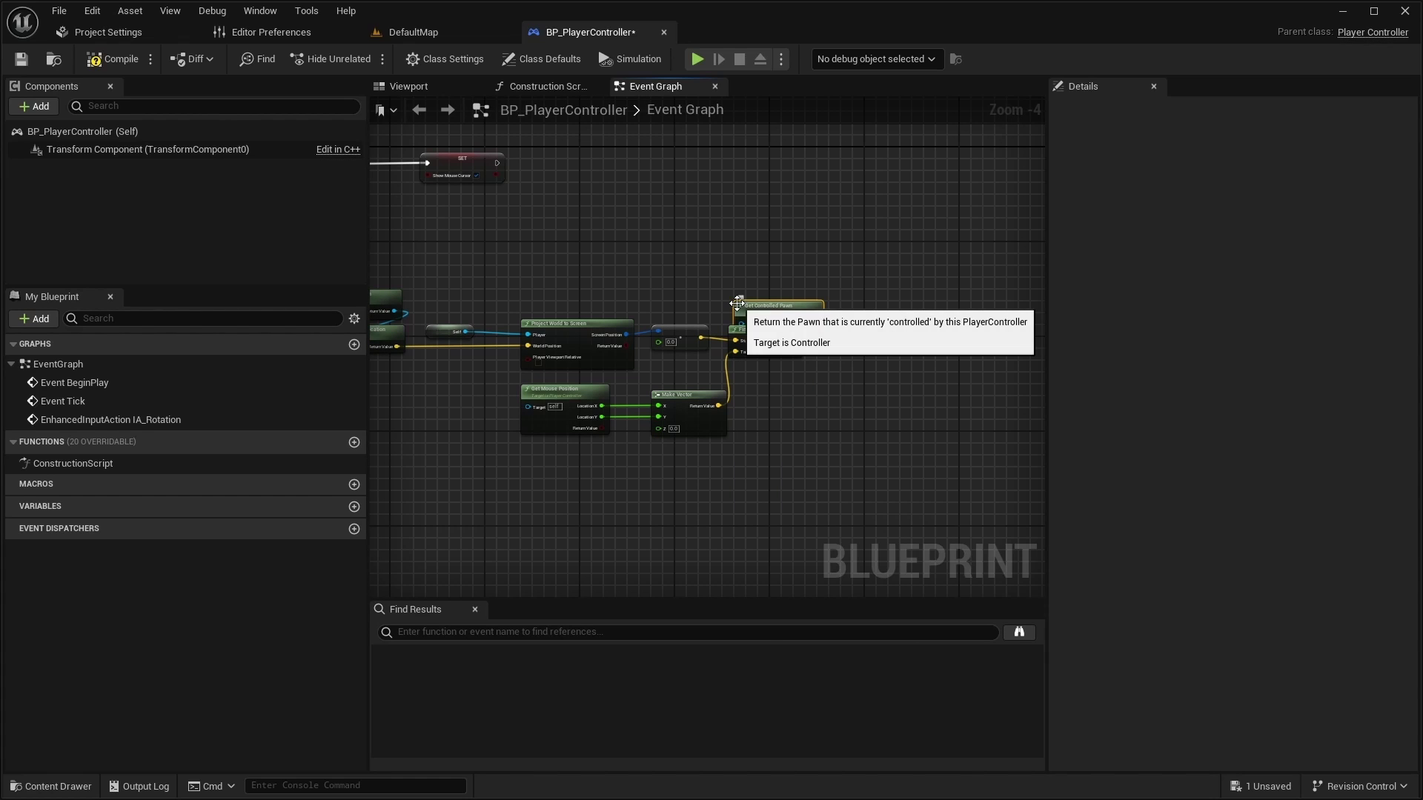
mouse_move(780, 299)
left_mouse_down()
mouse_move(838, 296)
mouse_move(843, 264)
left_mouse_up()
type("Set Act")
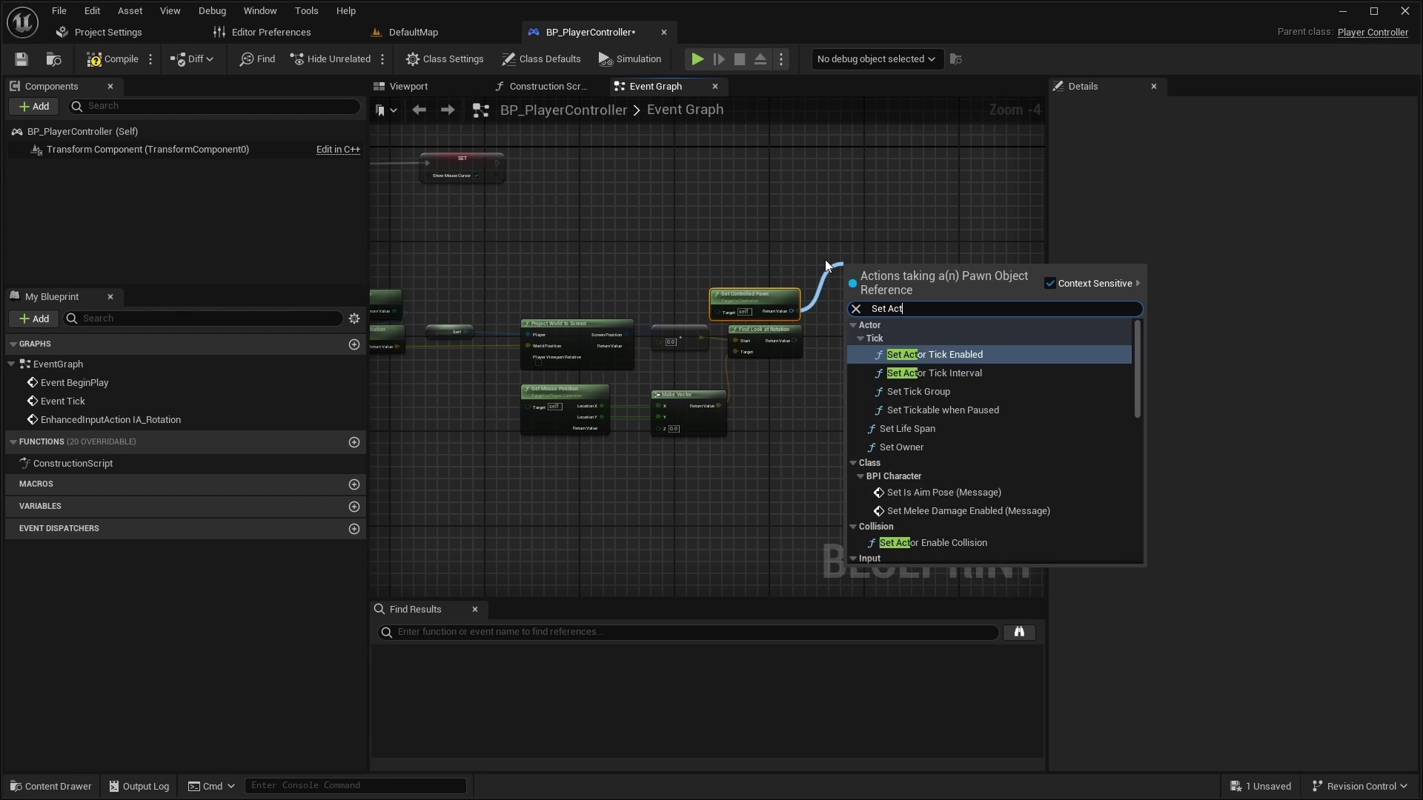
type("or Rotation")
key("Return")
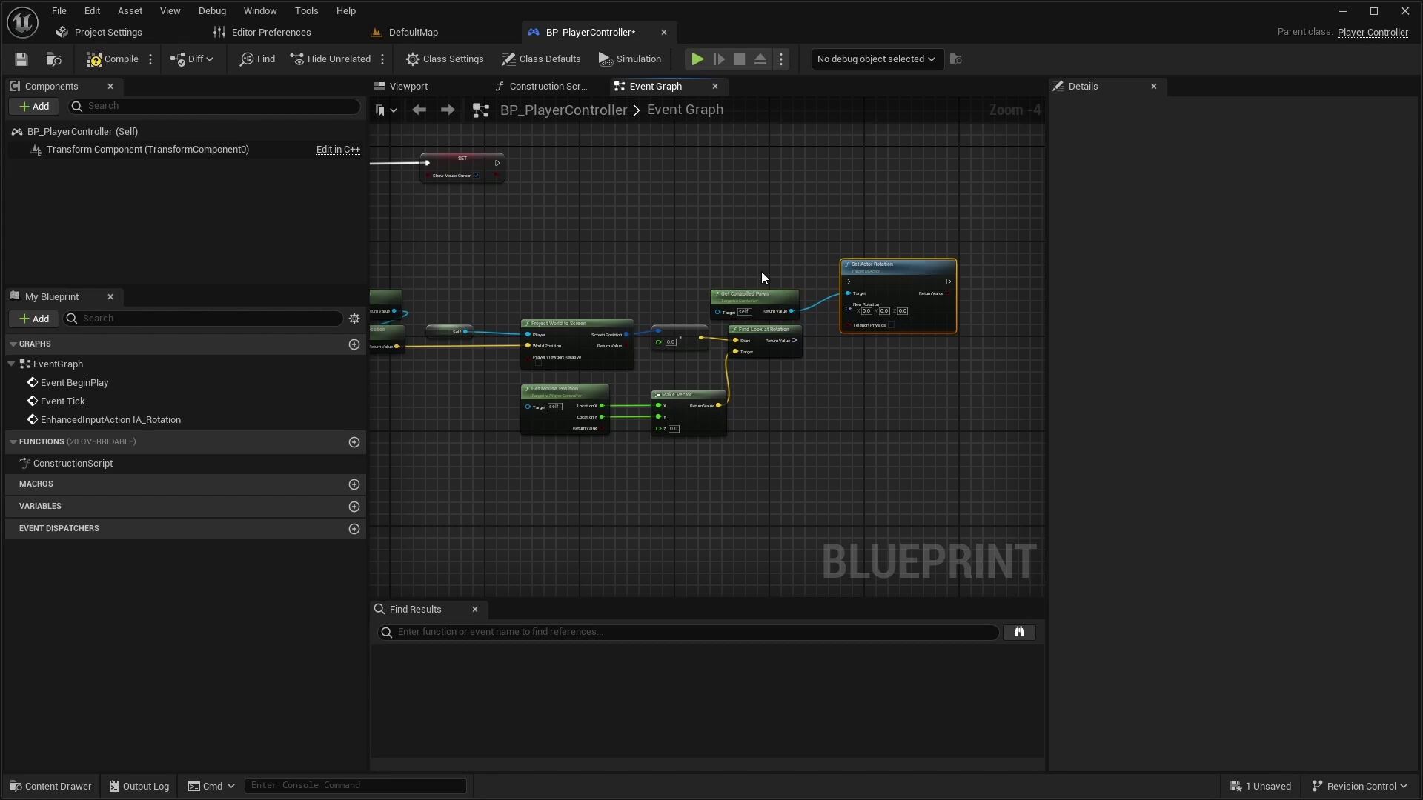
- Drive Set Actor Rotation from Event Tick with the look-at rotation, save, and return to DefaultMap
right_click_drag(761, 271, 870, 285)
left_click_drag(439, 253, 967, 293)
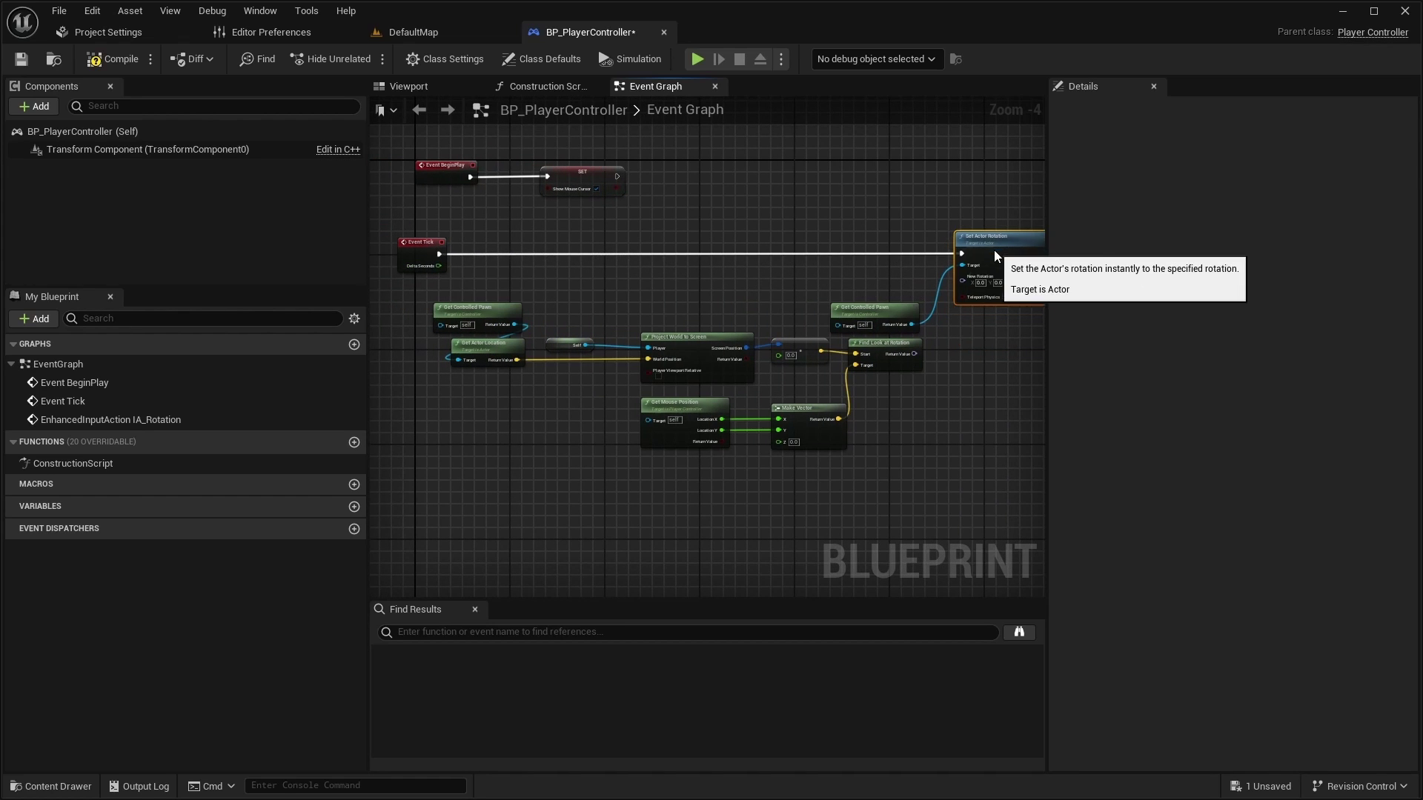
right_click_drag(976, 376, 890, 343)
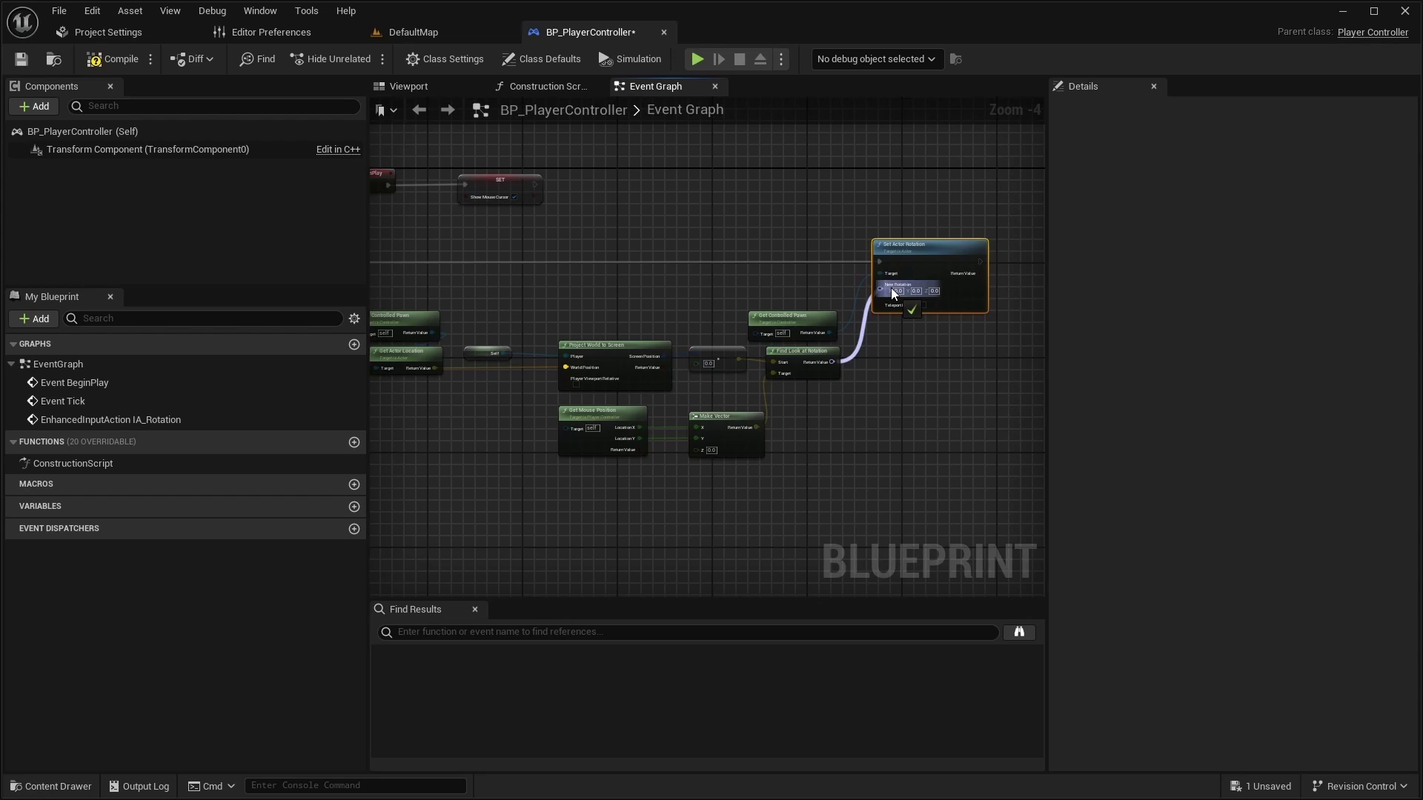
left_click_drag(890, 289, 890, 288)
right_click_drag(785, 303, 843, 311)
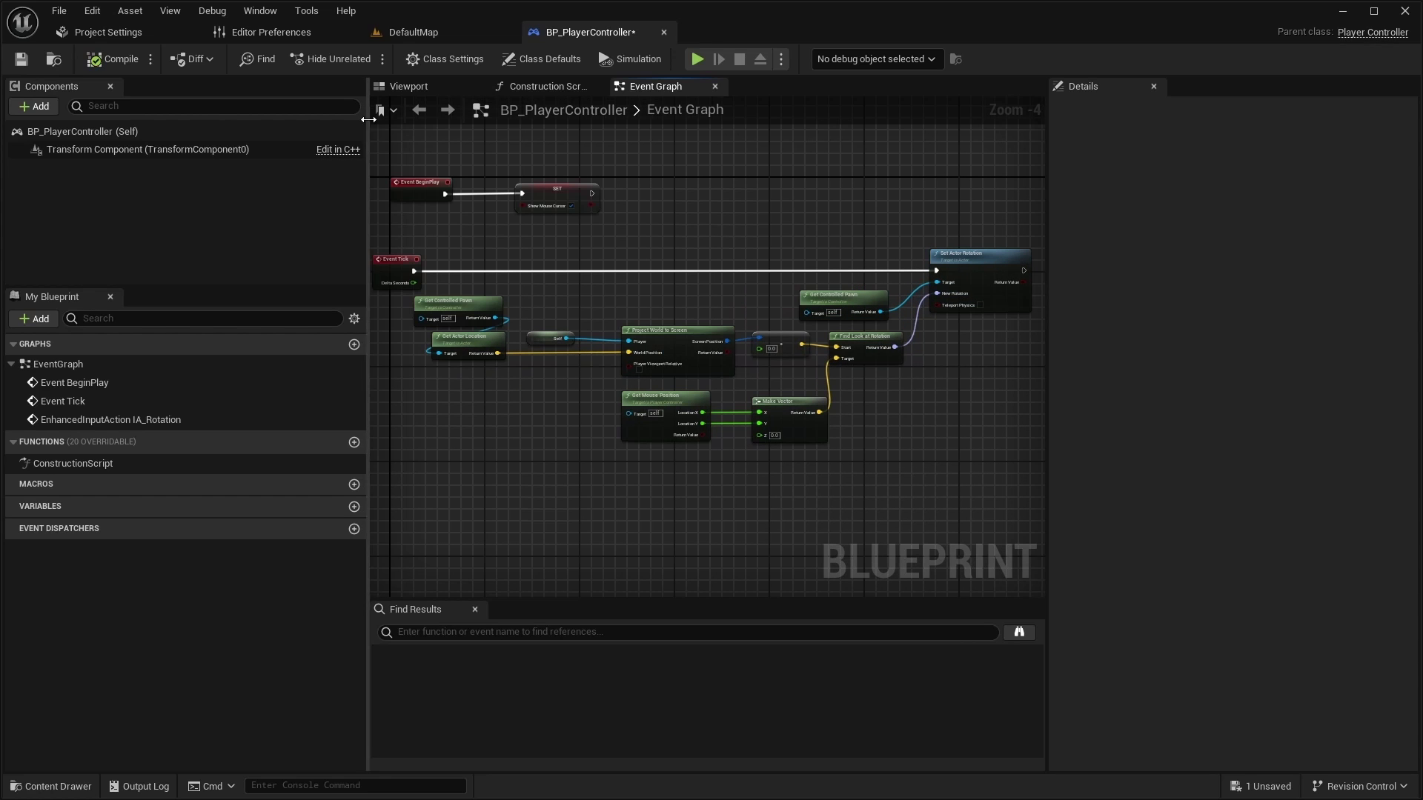
left_click(20, 60)
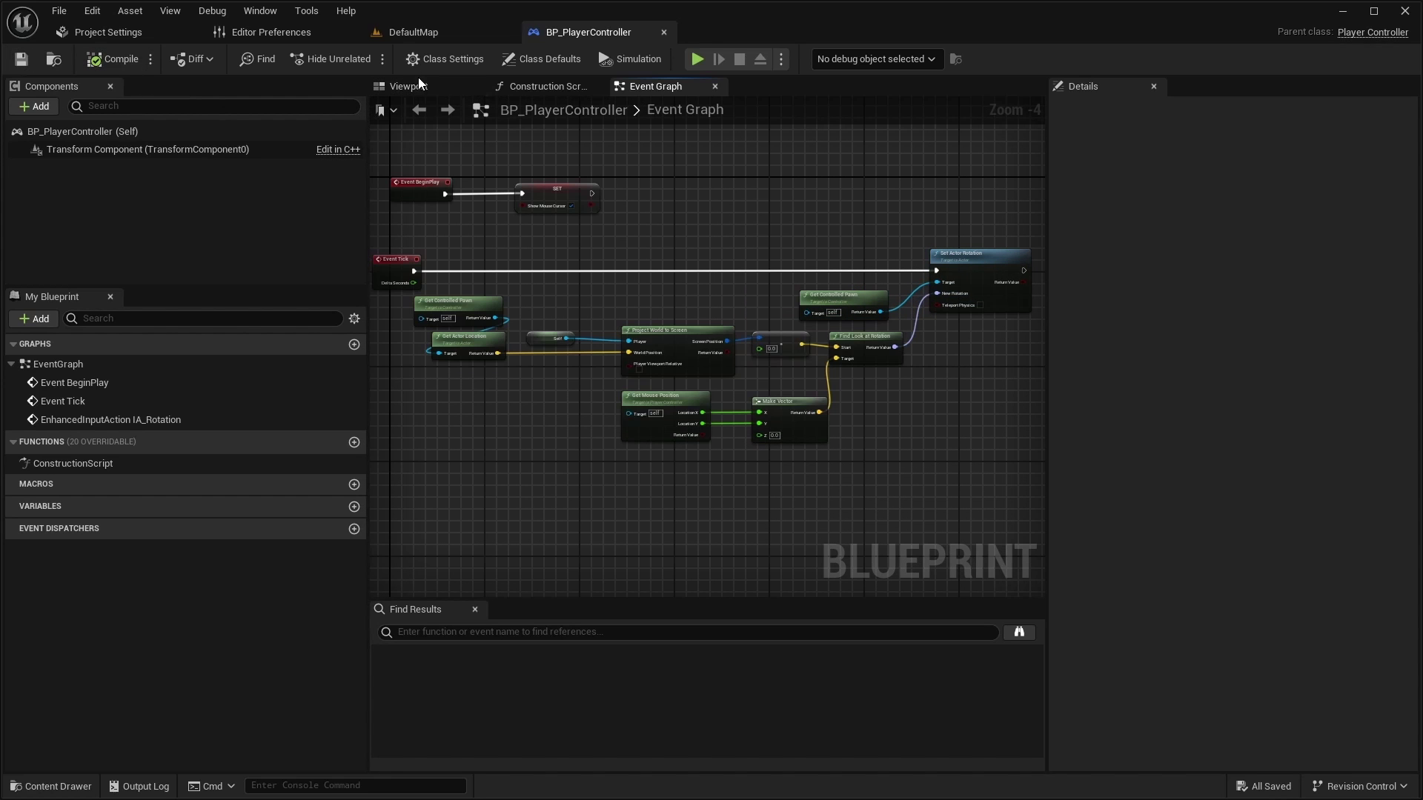
left_click(413, 32)
- Play the level firing at the zombie toward the mouse, then stop and open the content browser
left_click(365, 57)
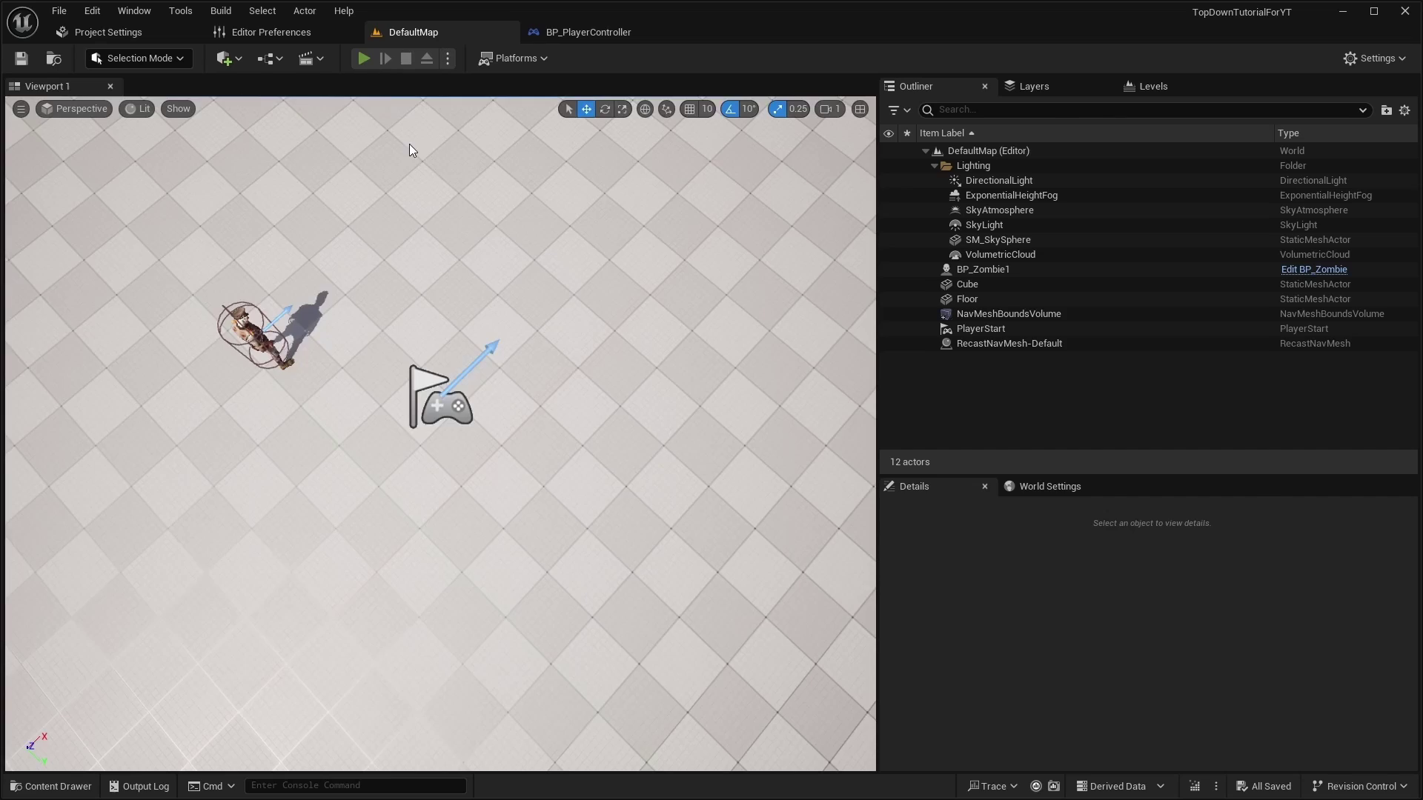
left_click(667, 456)
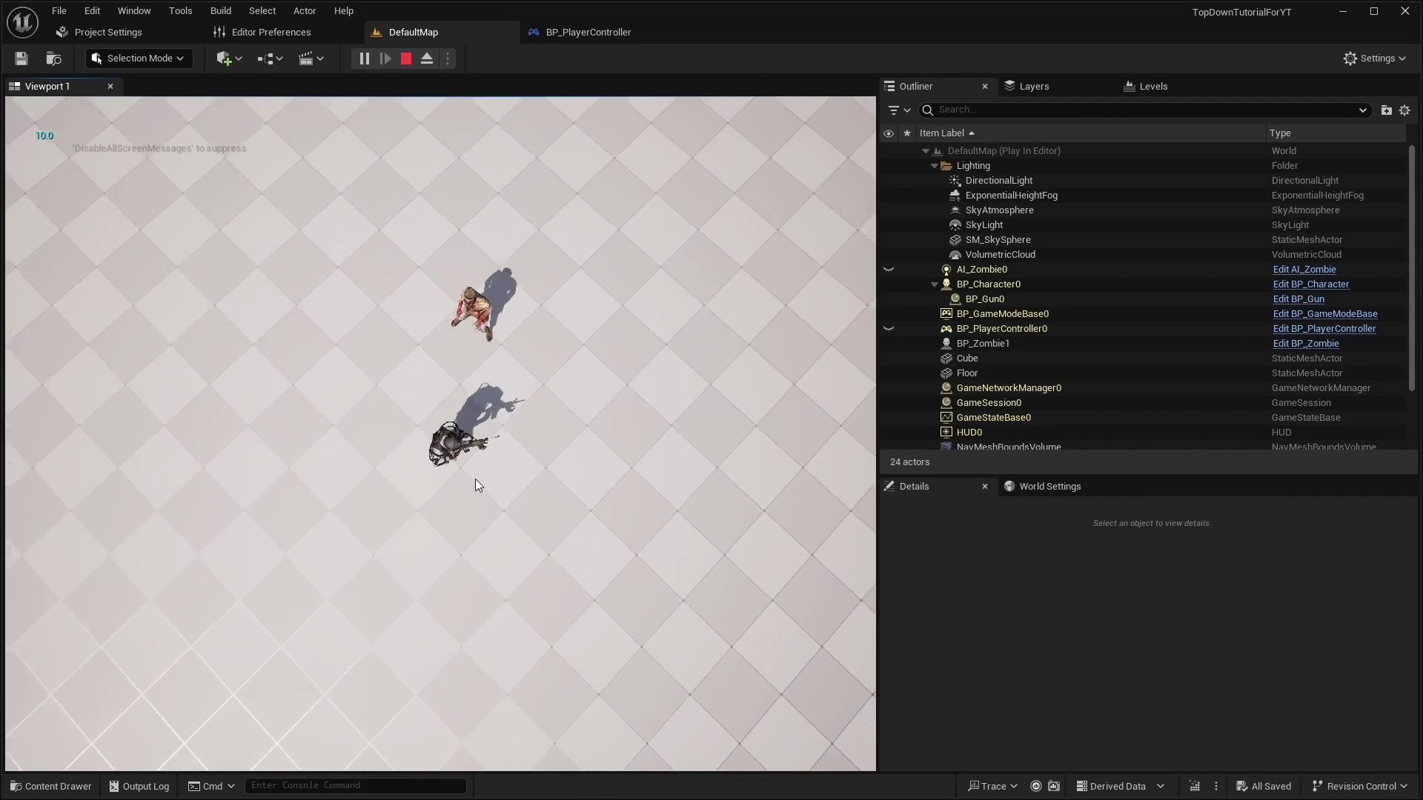
left_click(475, 479)
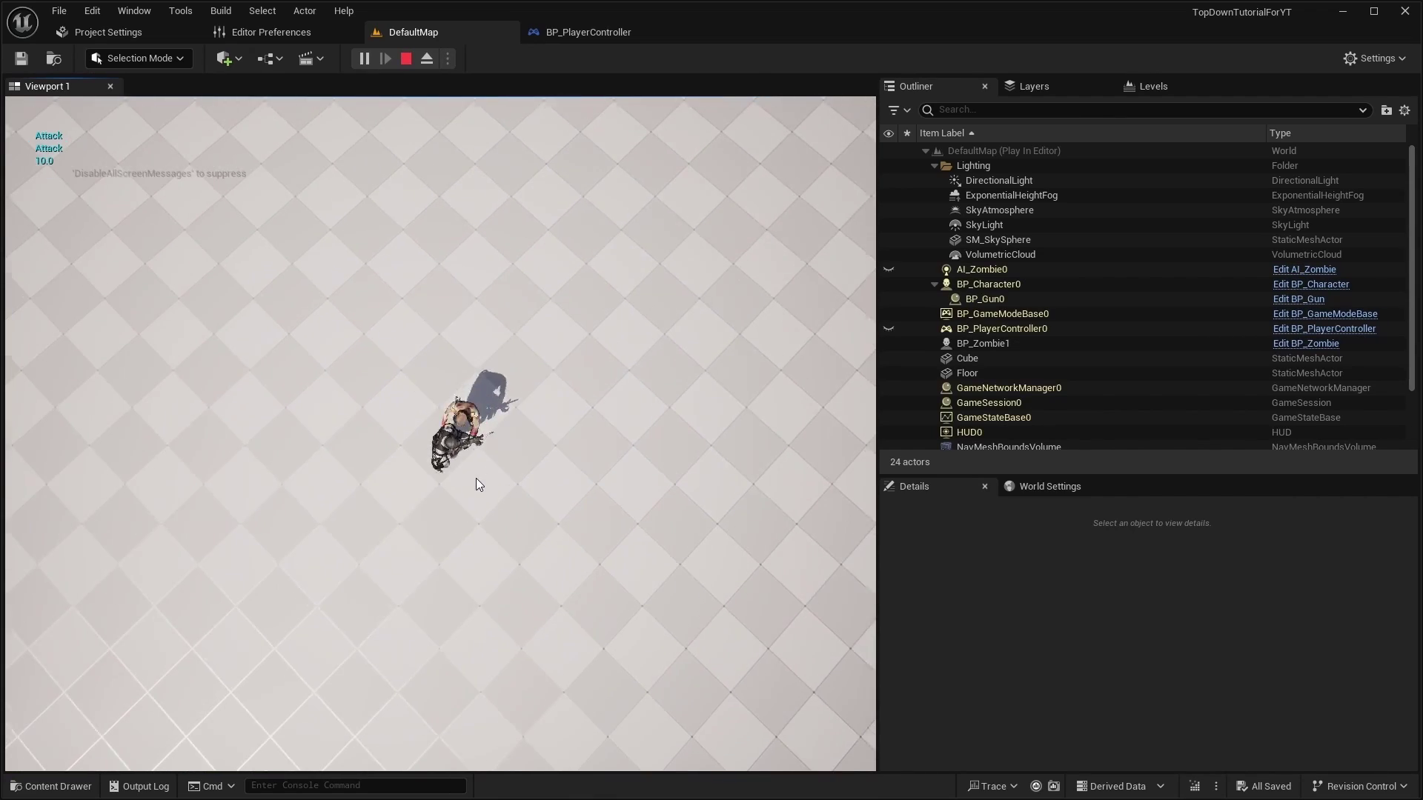
left_click(490, 446)
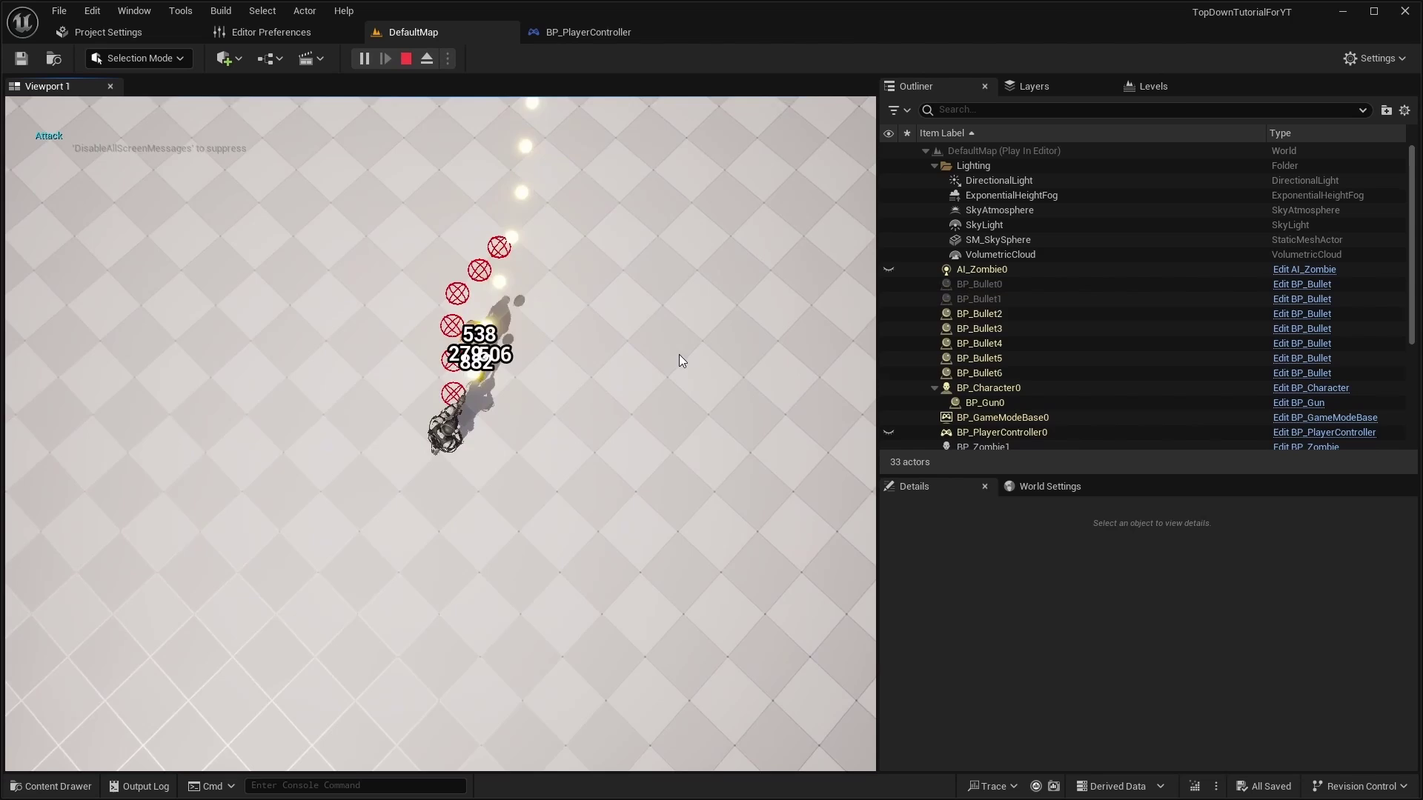
left_click(568, 433)
key("Escape")
left_click(89, 786)
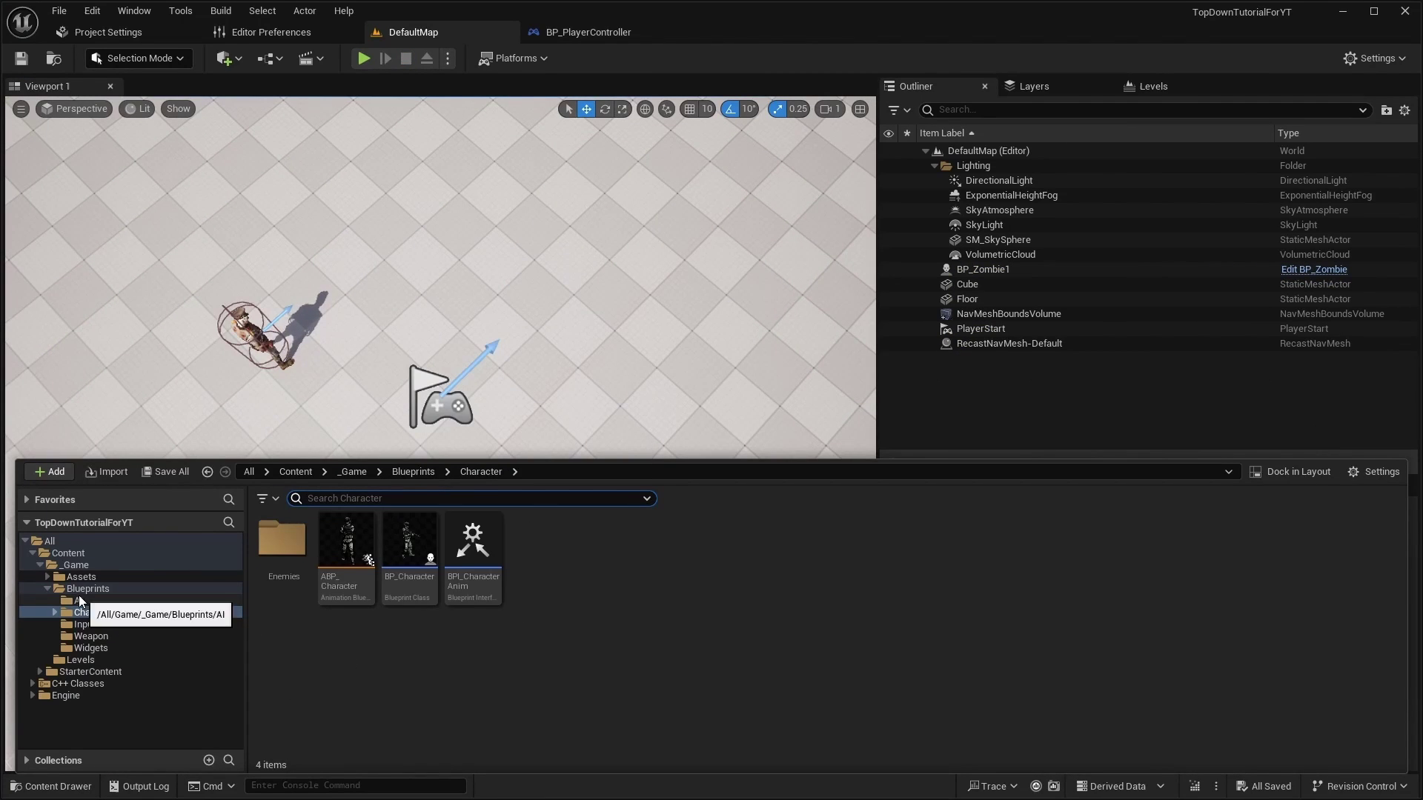
- Open BPI_Character and add an interface function named SetRotation
left_click(412, 472)
double_click(729, 604)
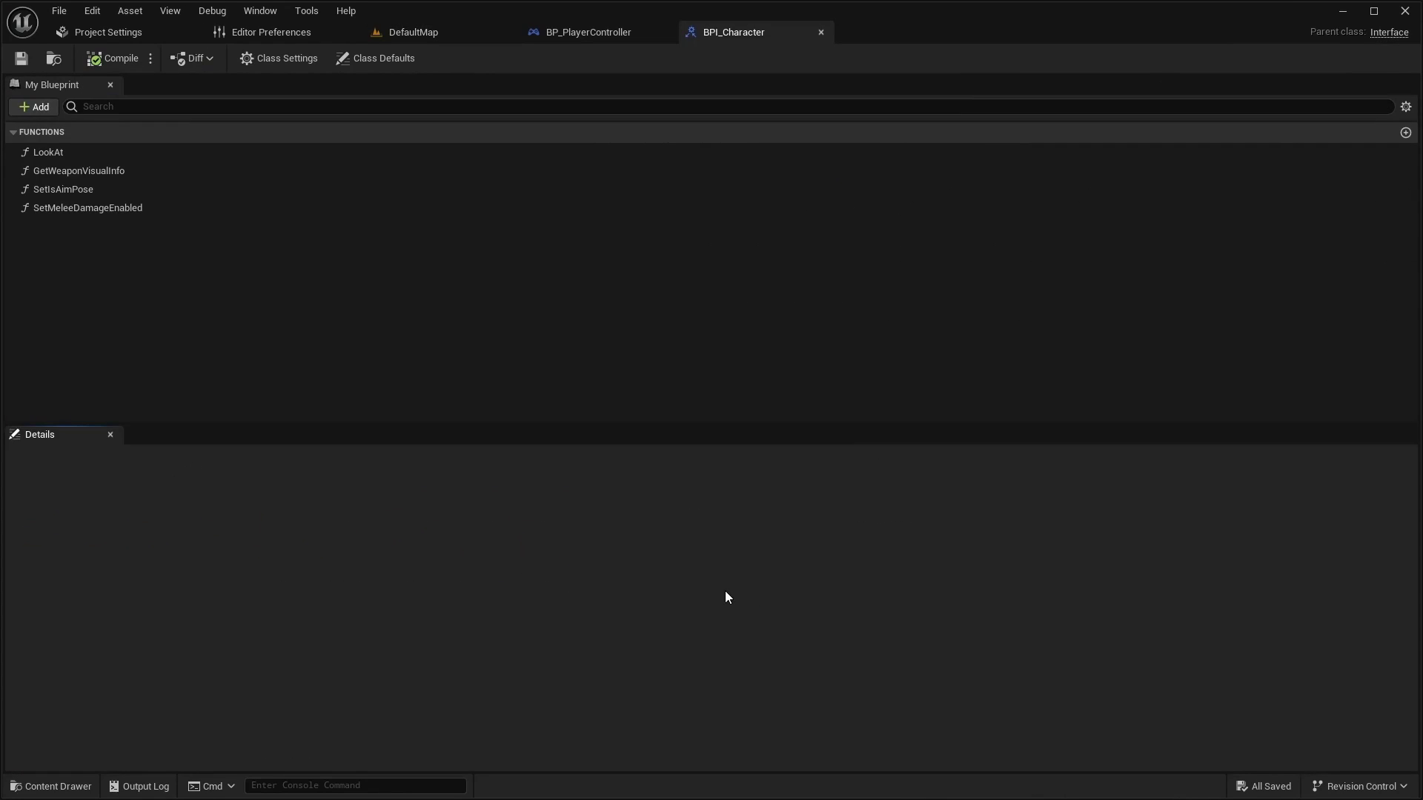
left_click(34, 107)
left_click(58, 165)
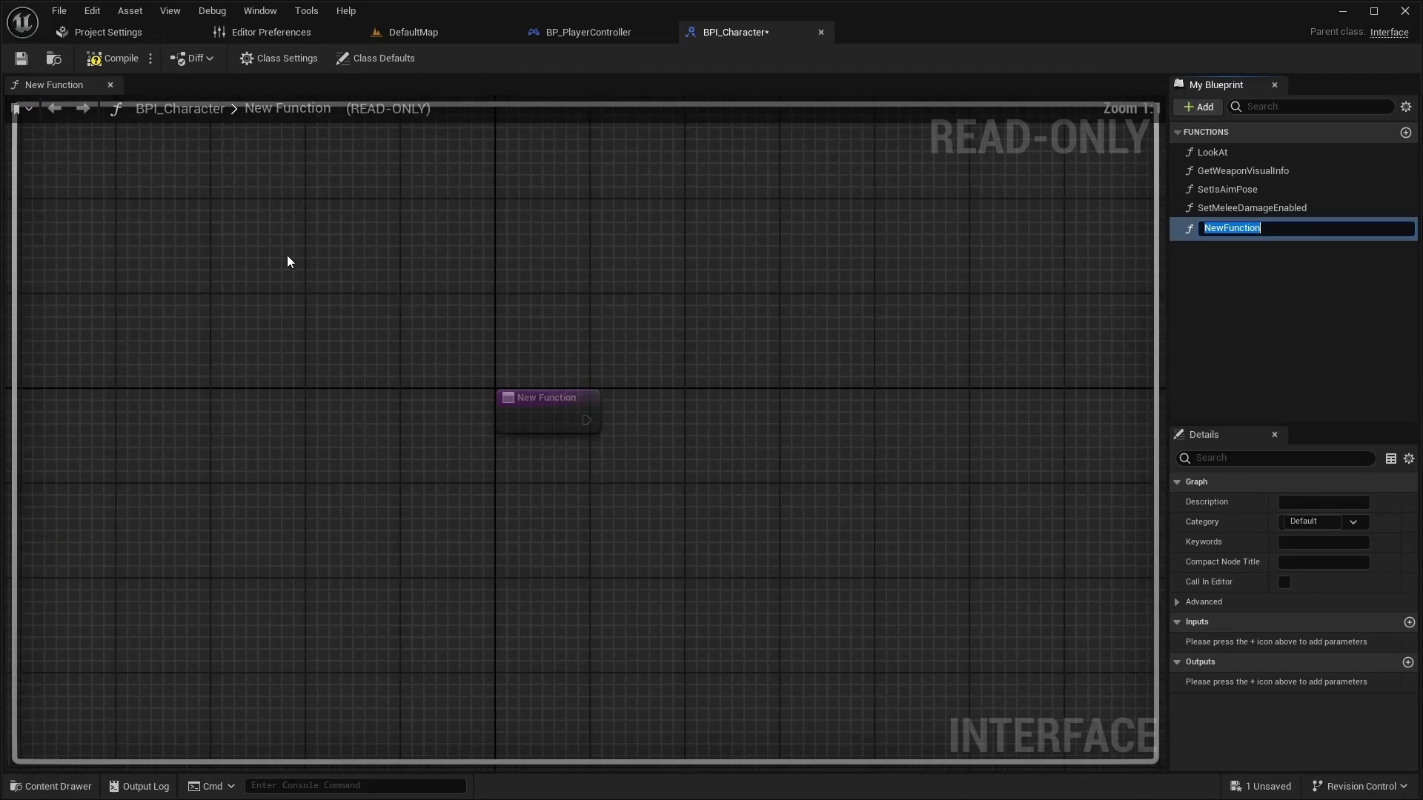
key("BackSpace")
type("Se")
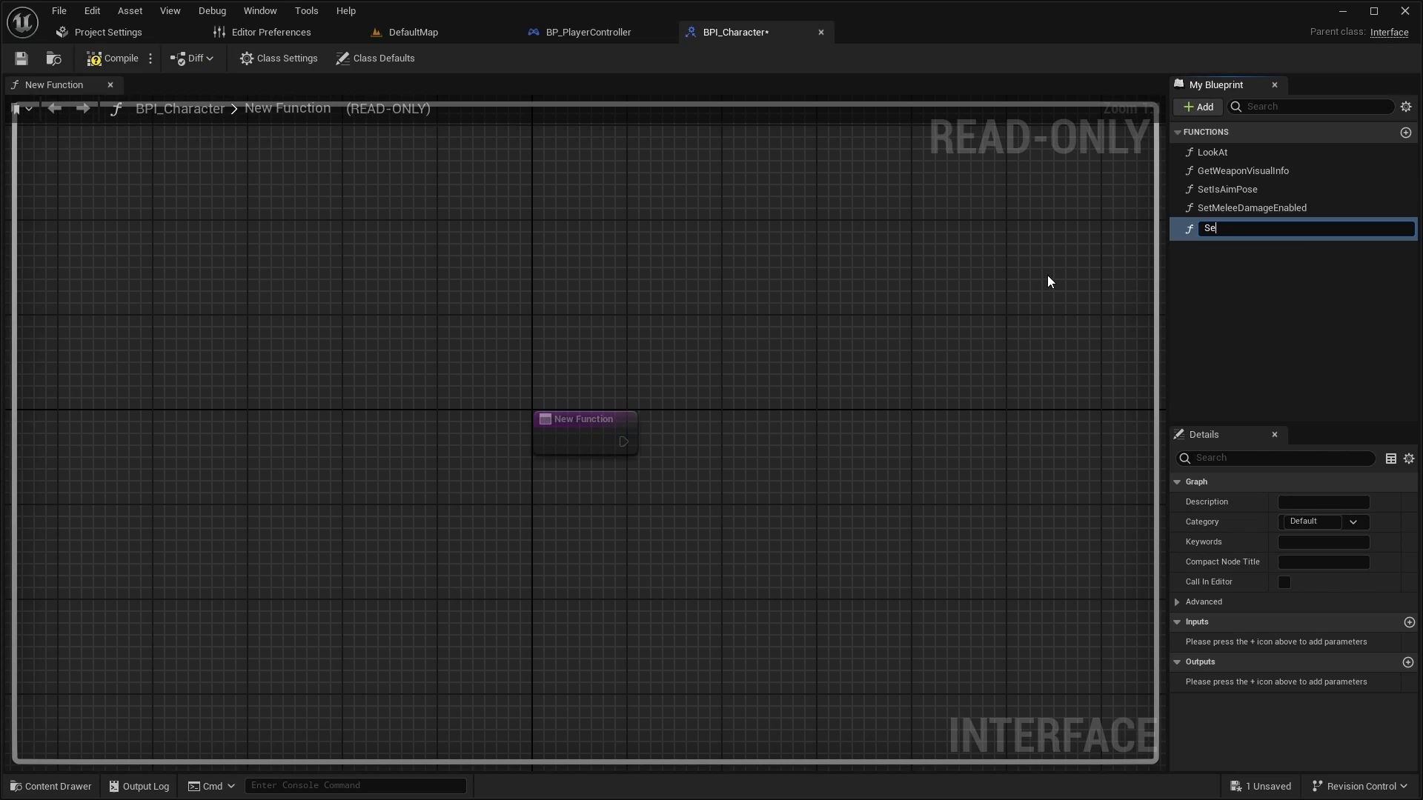
type("tRotation")
key("Return")
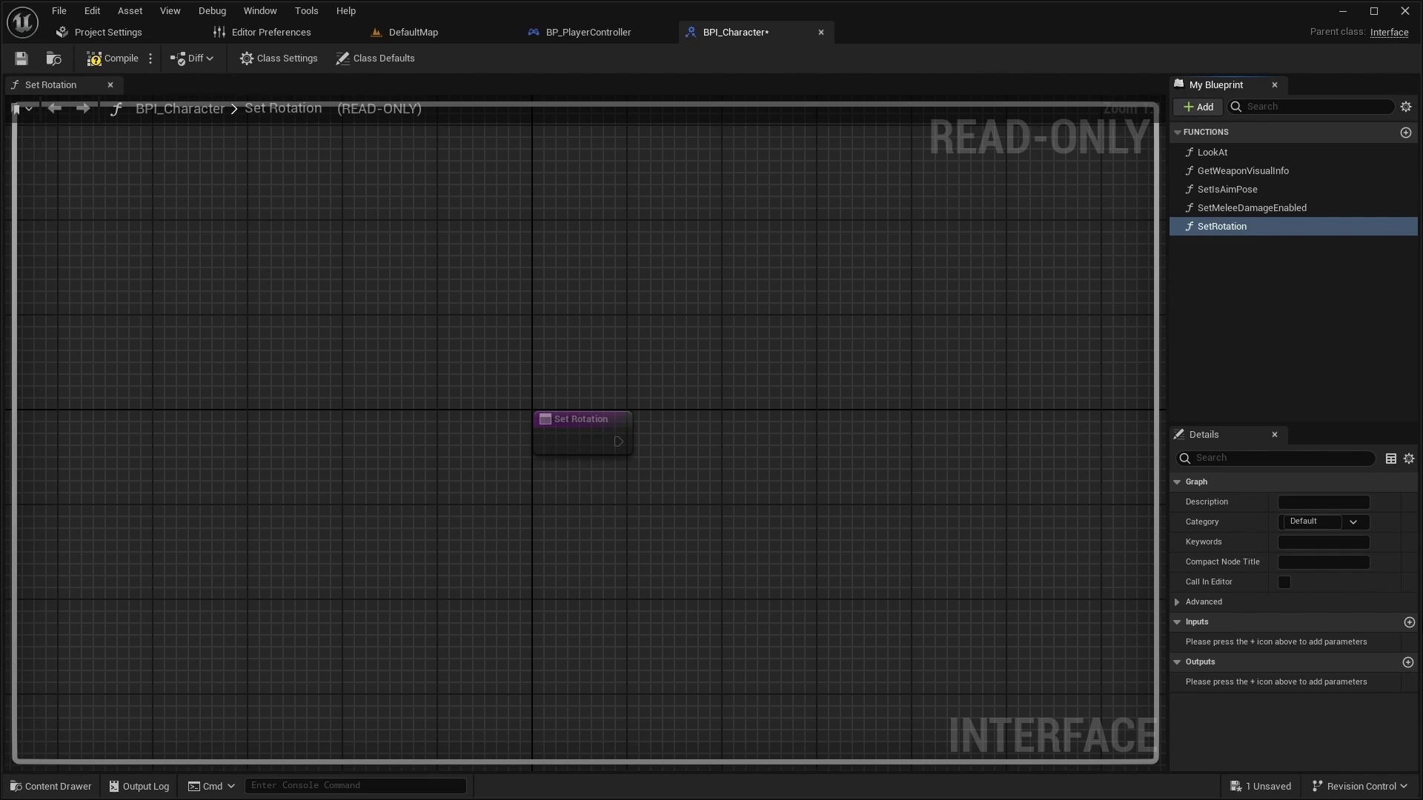
- Give SetRotation a Rotator input, delete the LookAt function, and compile
left_click(1401, 629)
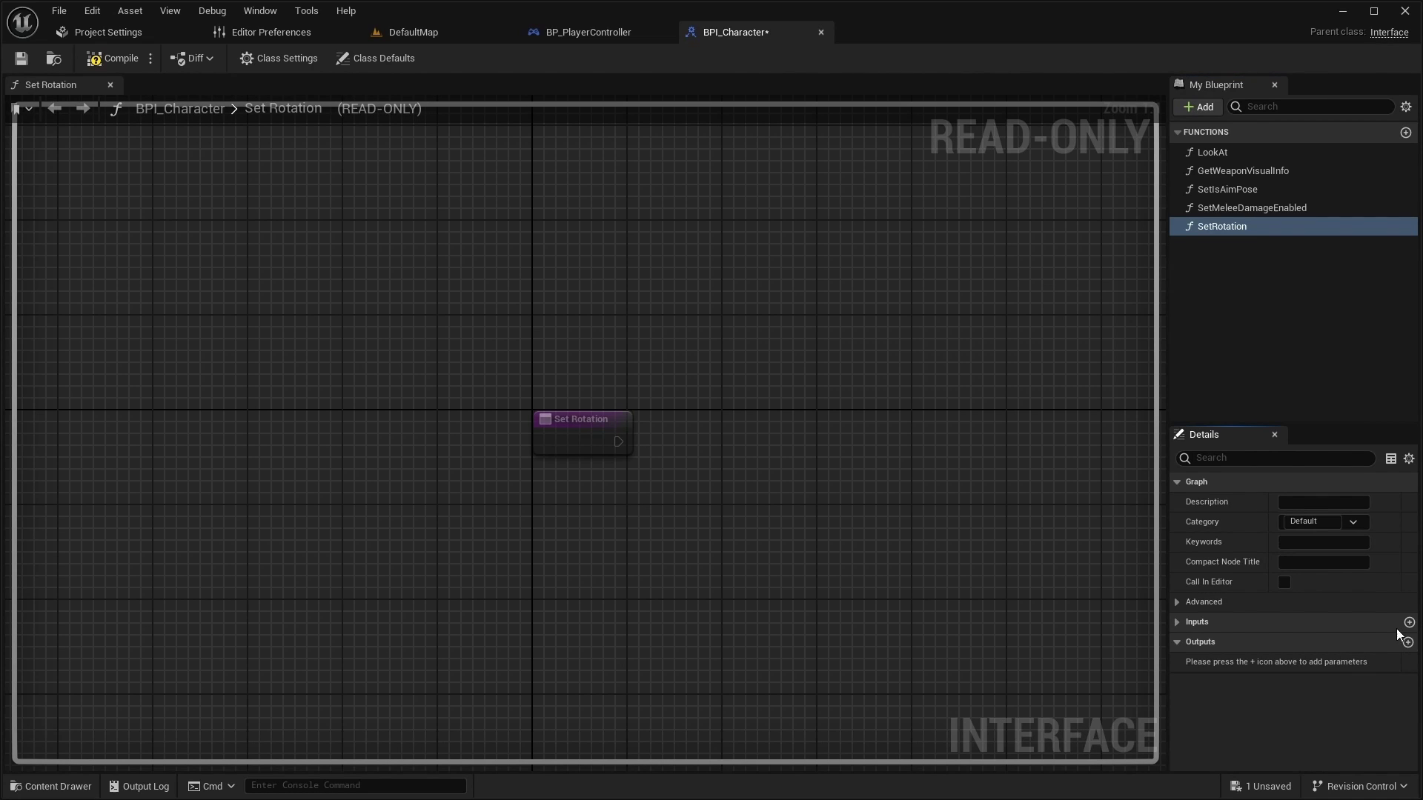
left_click(1408, 626)
type("Rotator")
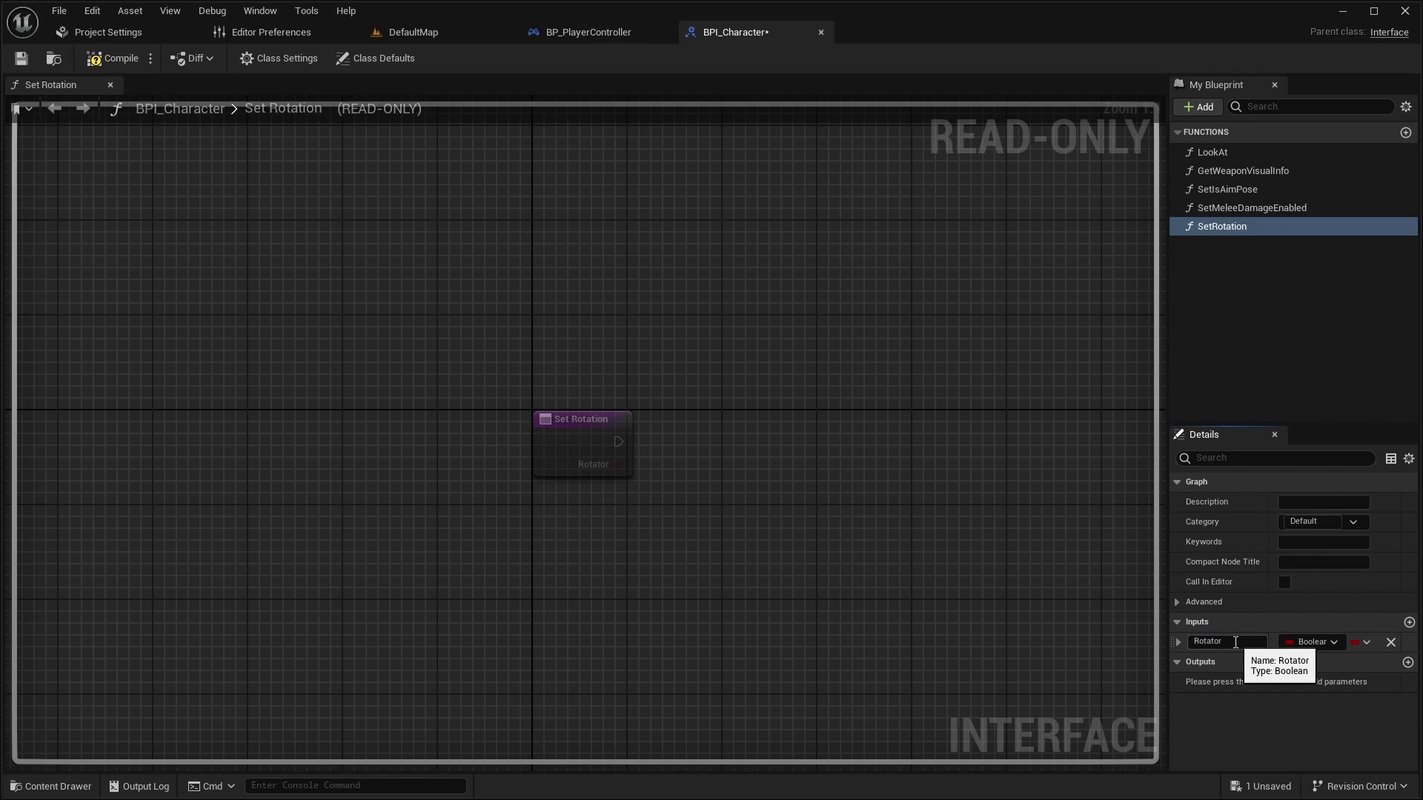
left_click(1327, 642)
type("Rotator")
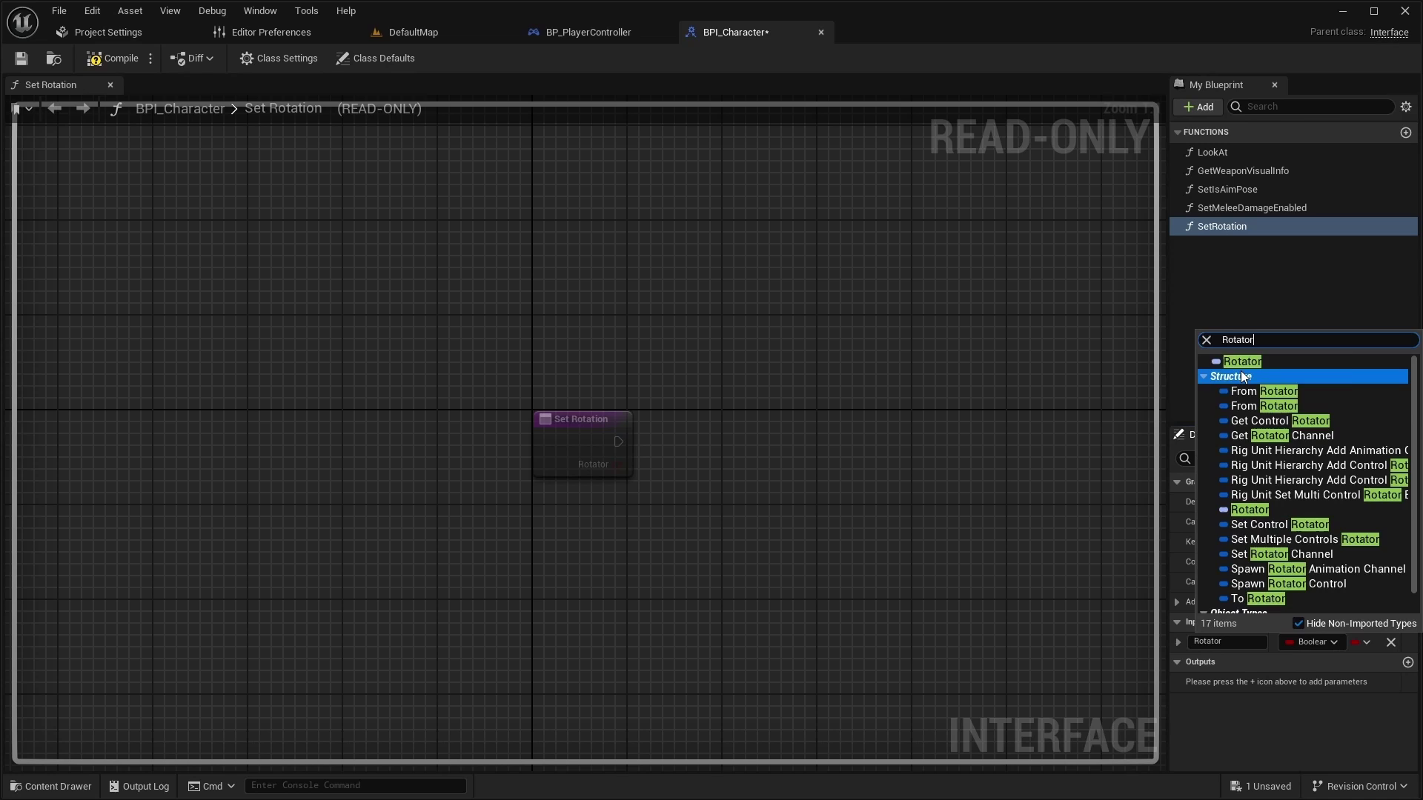
left_click(1242, 363)
left_click(1240, 152)
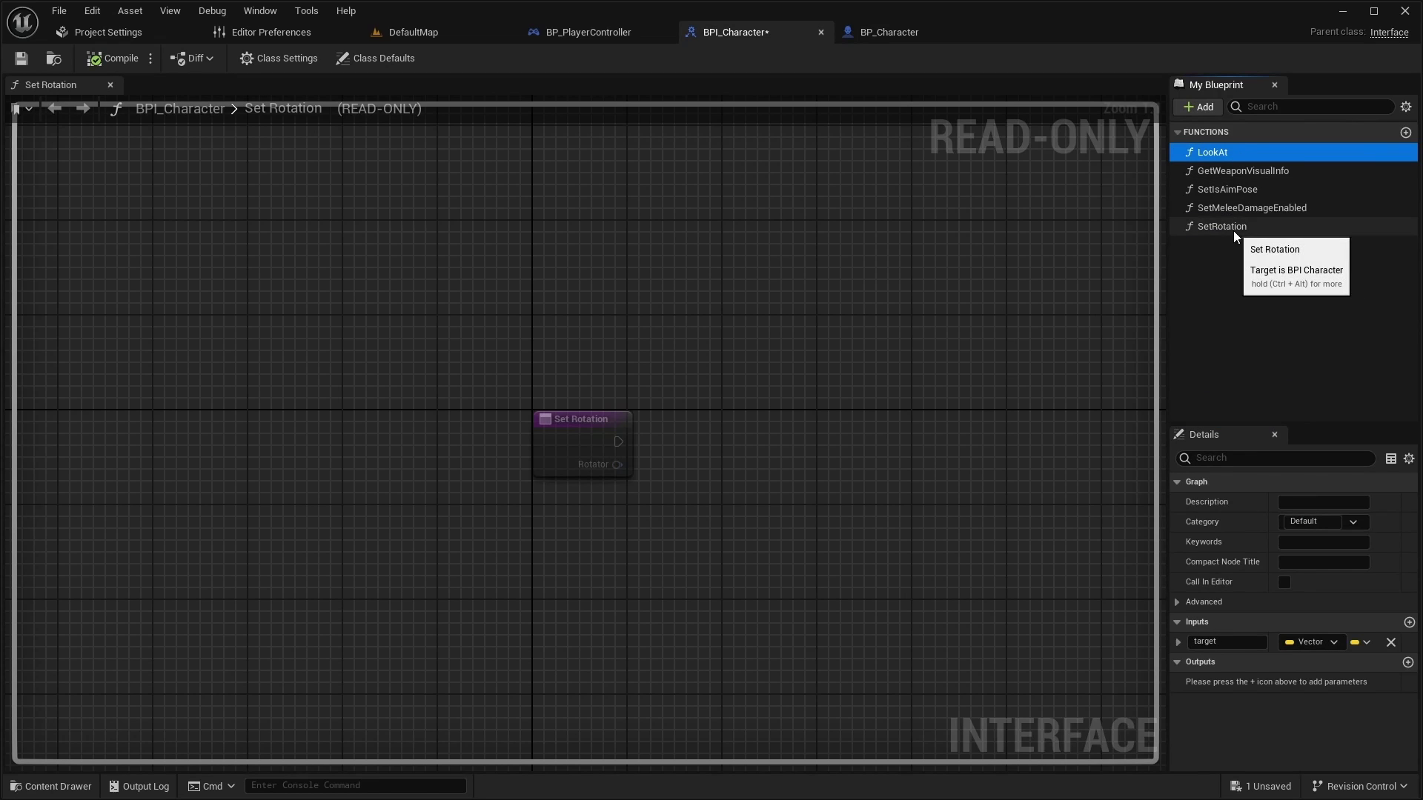
key("Delete")
left_click(121, 65)
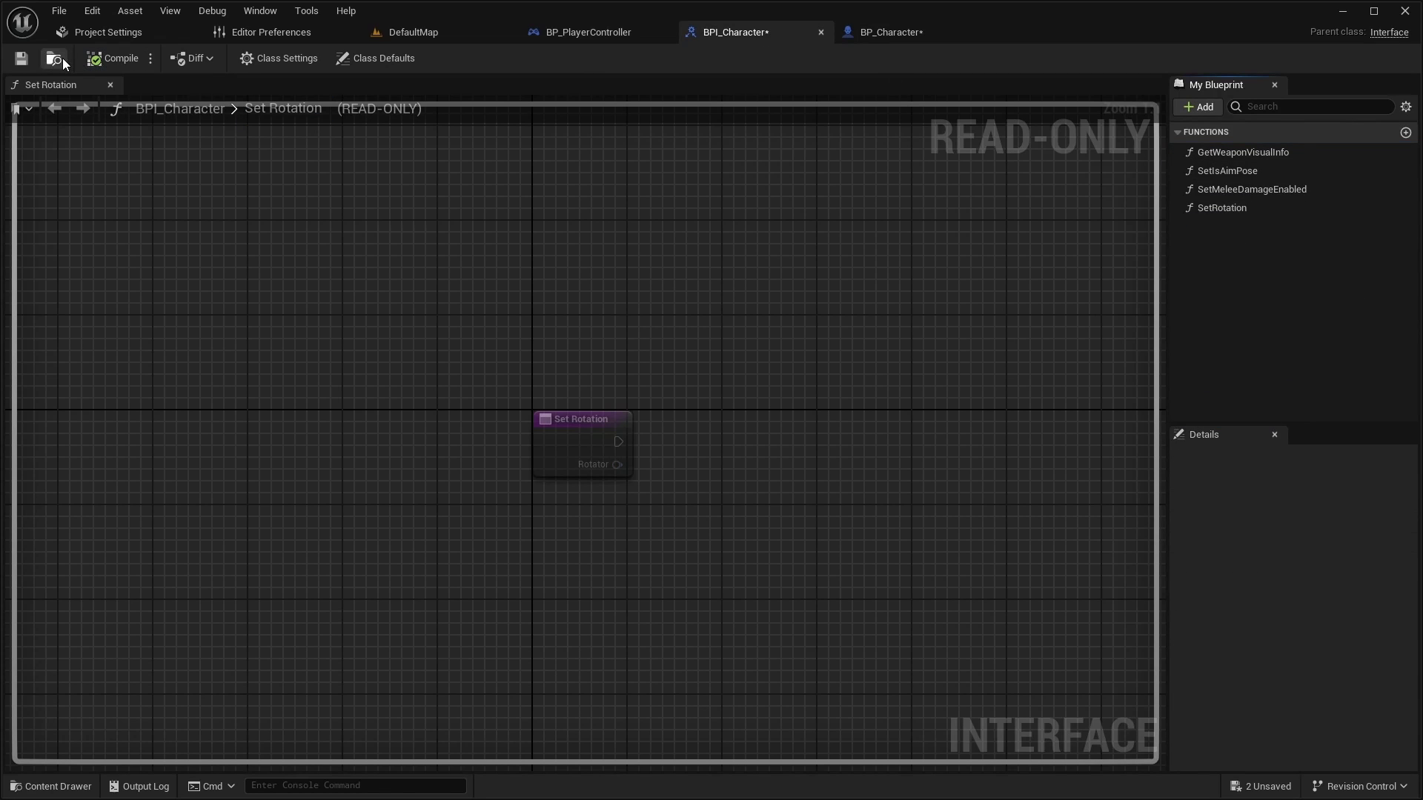
- In BP_Character, add Event Set Rotation and split its rotator into roll, pitch, yaw
left_click(865, 48)
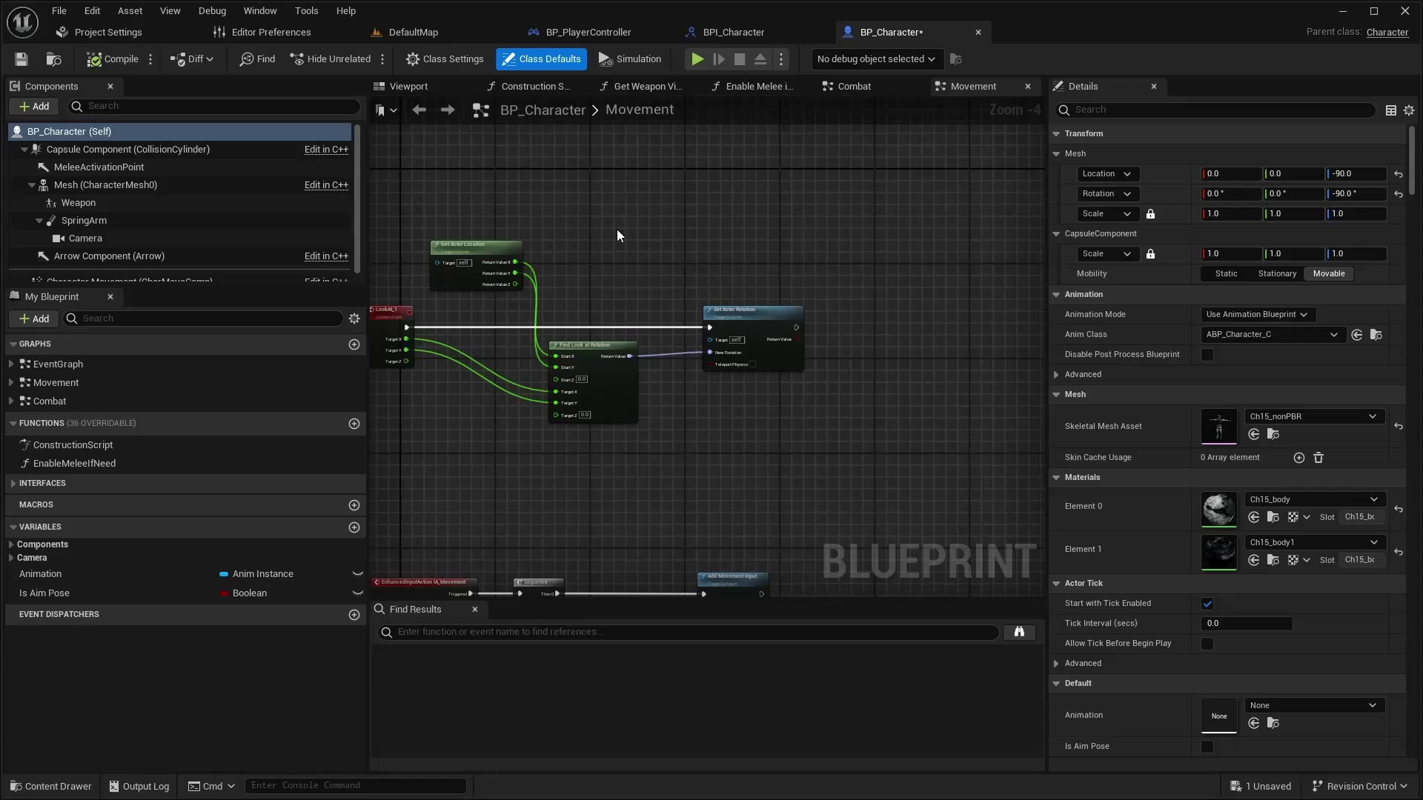
left_click_drag(480, 478, 1040, 183)
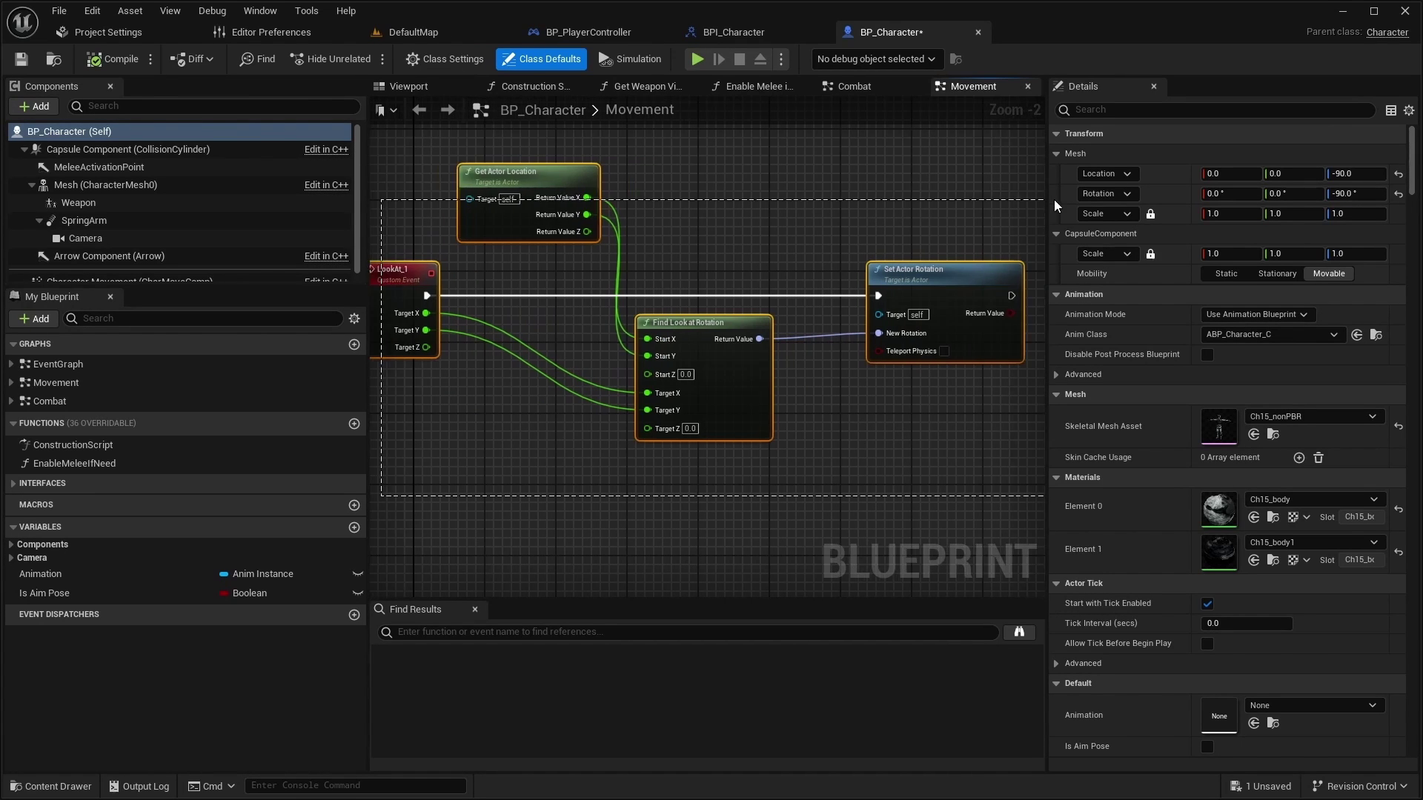
mouse_move(1039, 183)
right_mouse_down()
mouse_move(937, 184)
mouse_move(995, 221)
right_mouse_up()
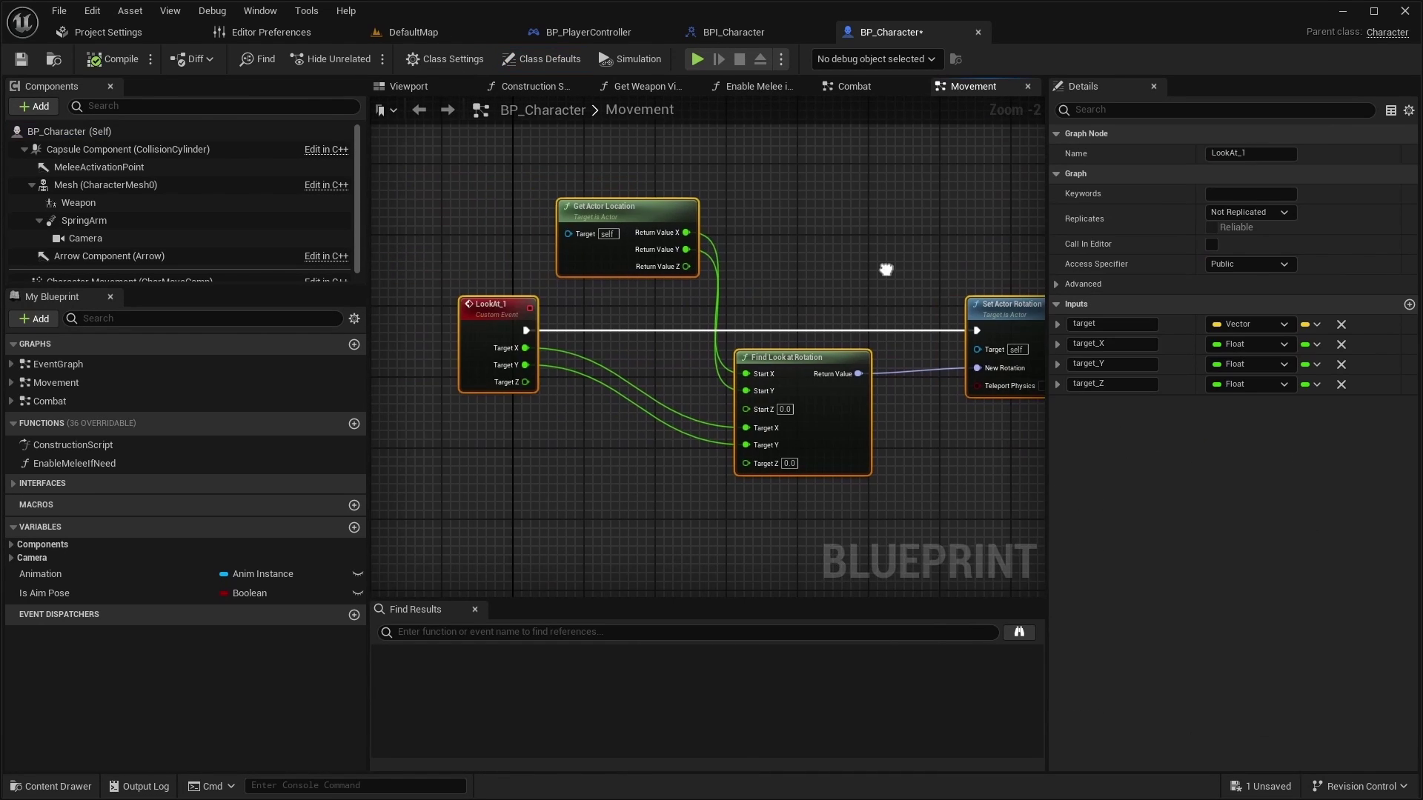
scroll(493, 267, "down", 2)
right_click(484, 292)
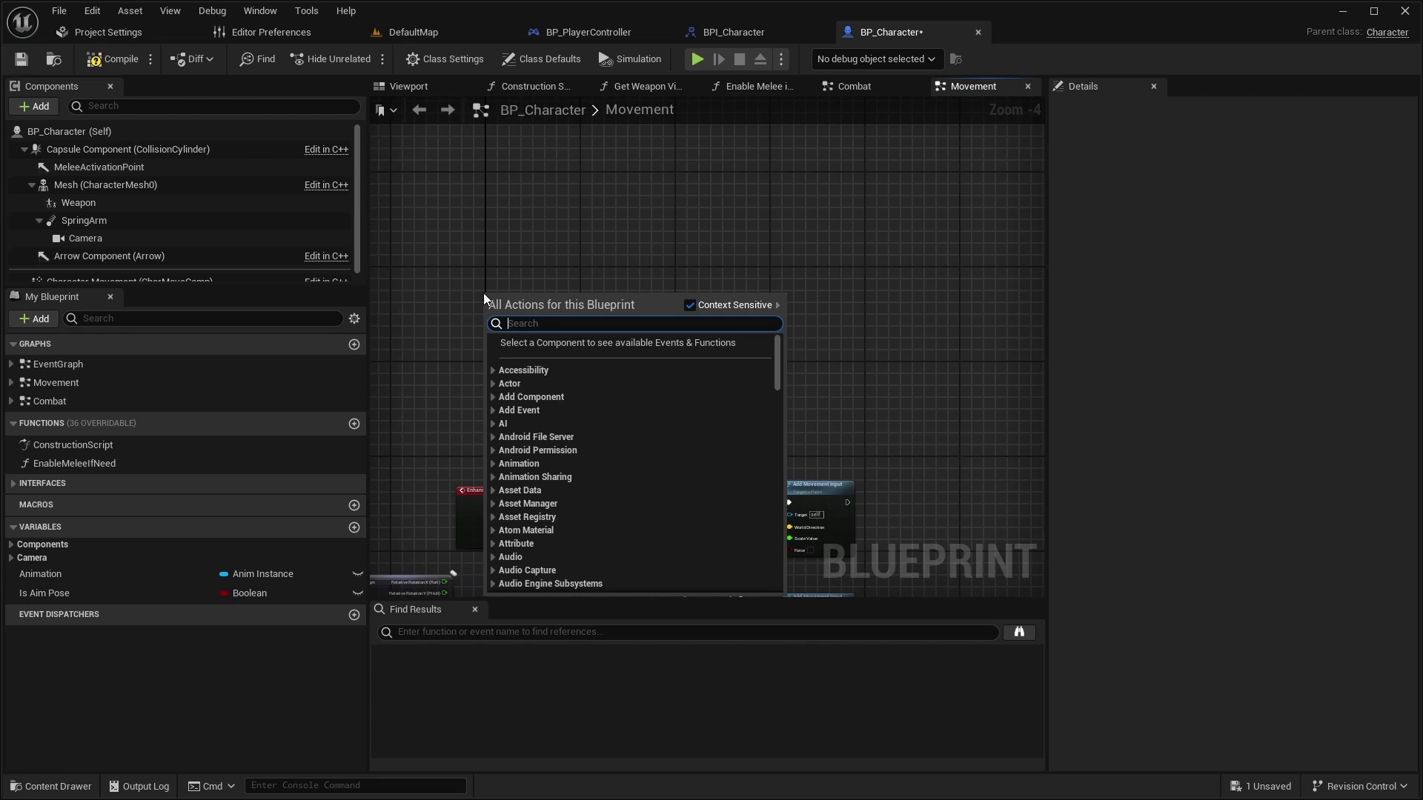
right_click(508, 300)
type("movement")
key("Escape")
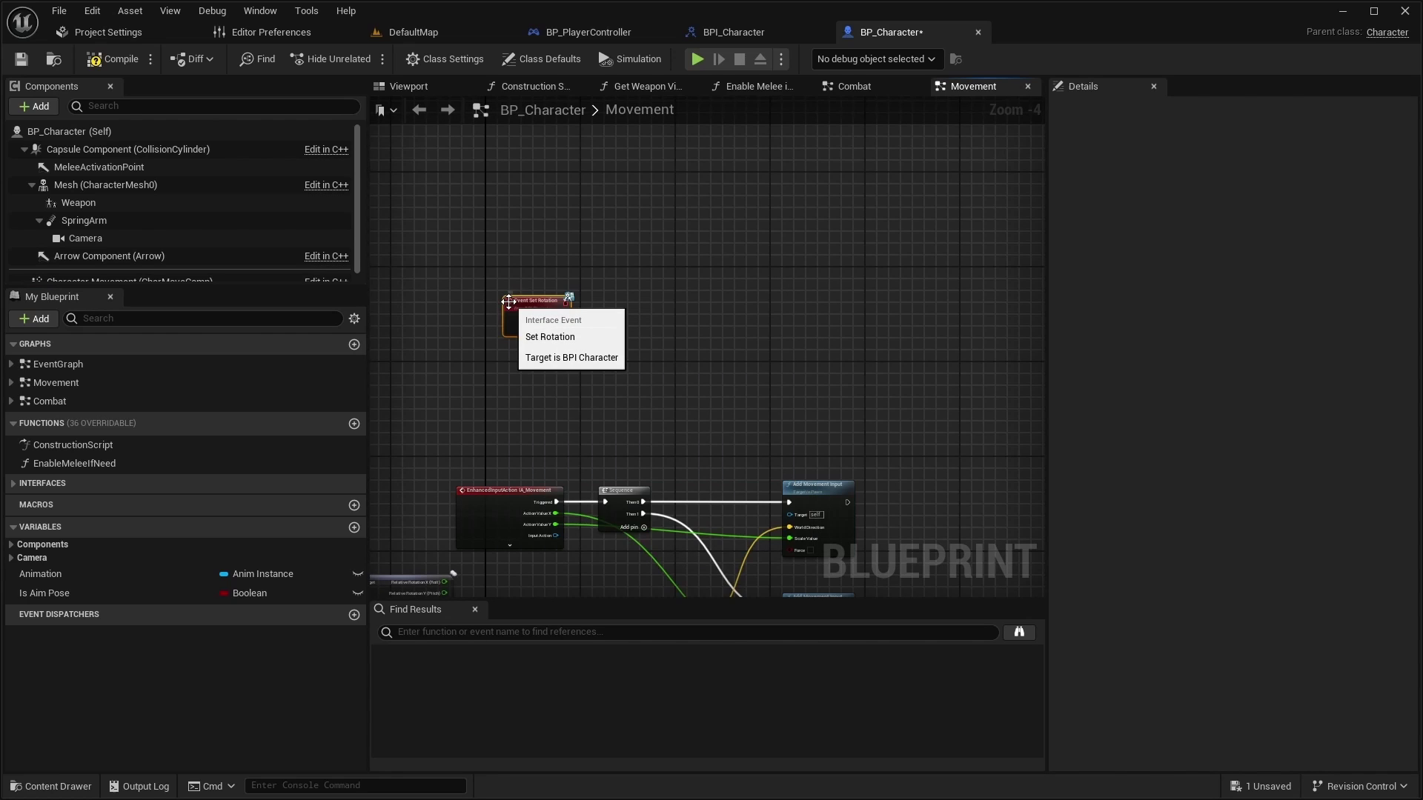
scroll(508, 302, "up", 4)
right_click_drag(576, 333, 485, 318)
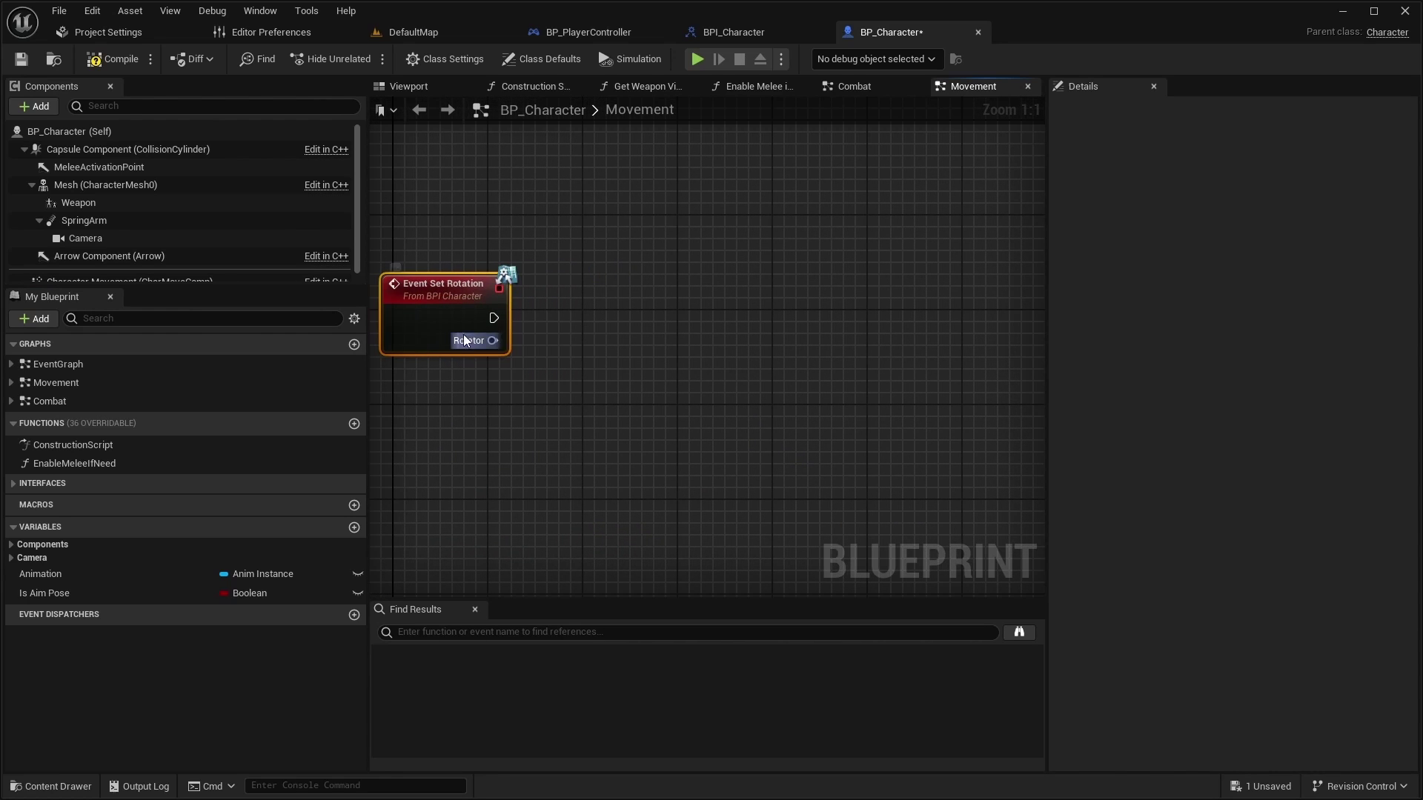
right_click(489, 340)
left_click(501, 410)
right_click_drag(448, 426, 508, 429)
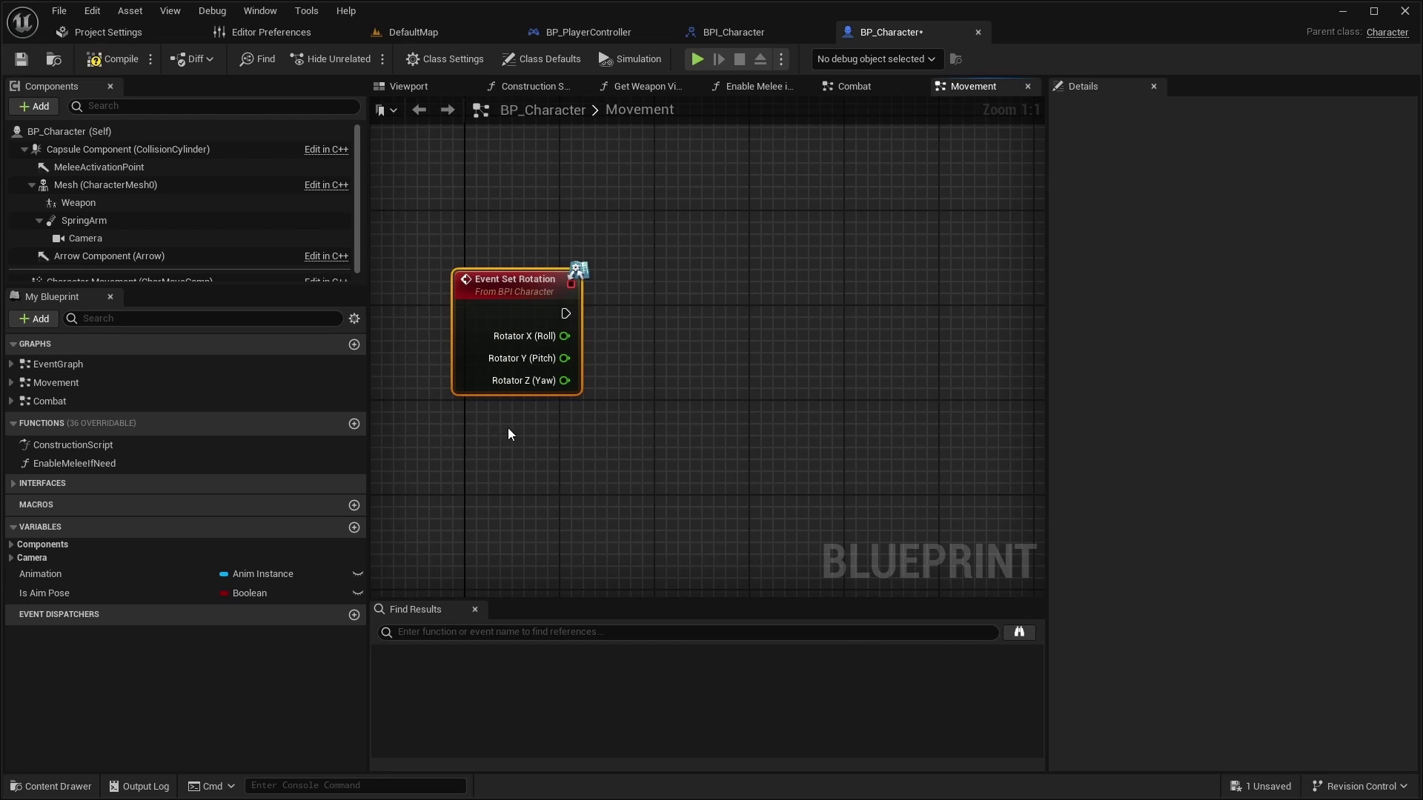
scroll(467, 335, "down", 1)
- Add a SpringArm reference with Get Relative Rotation, split into roll, pitch, yaw
left_click_drag(84, 211, 509, 385)
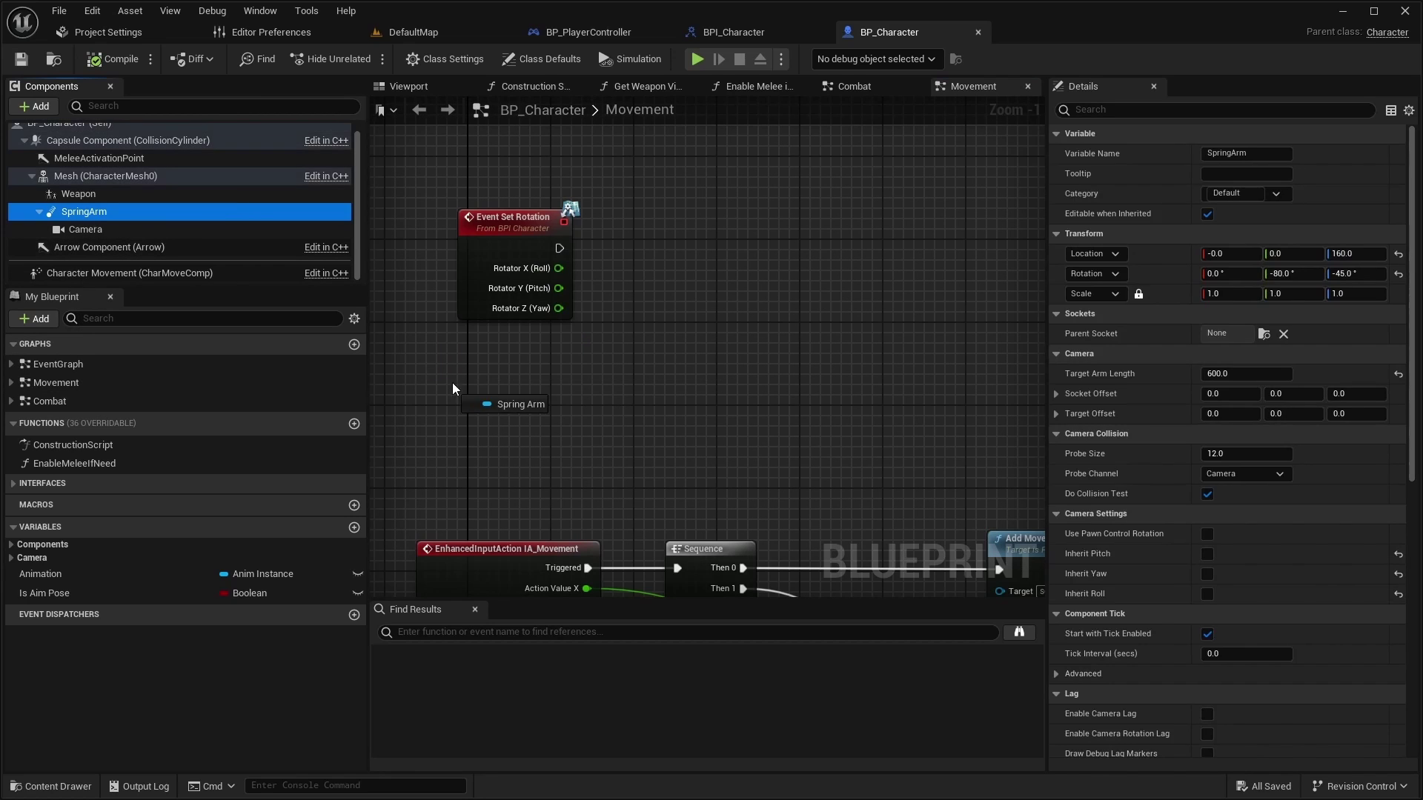
left_click_drag(488, 464, 486, 464)
type("Ger")
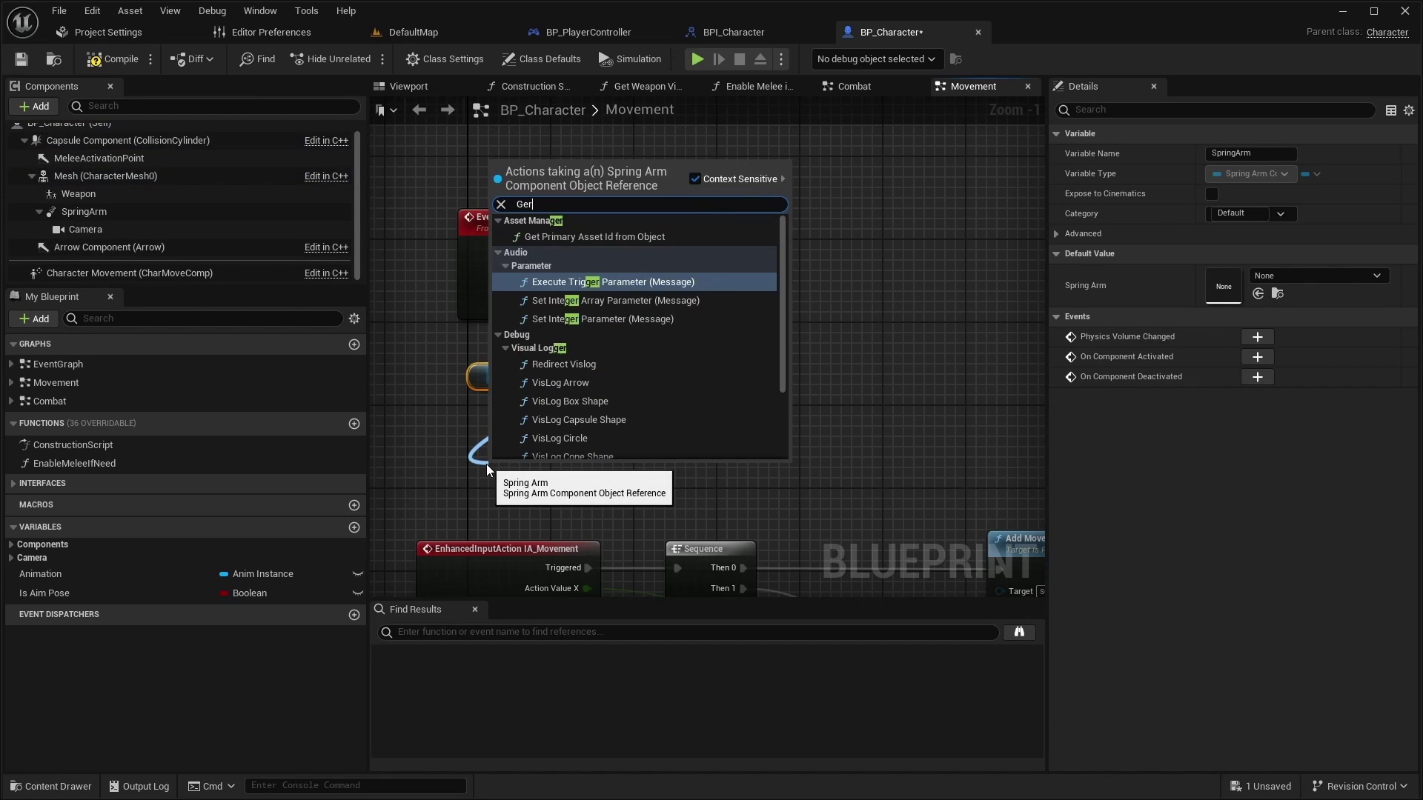
type("Get Relative")
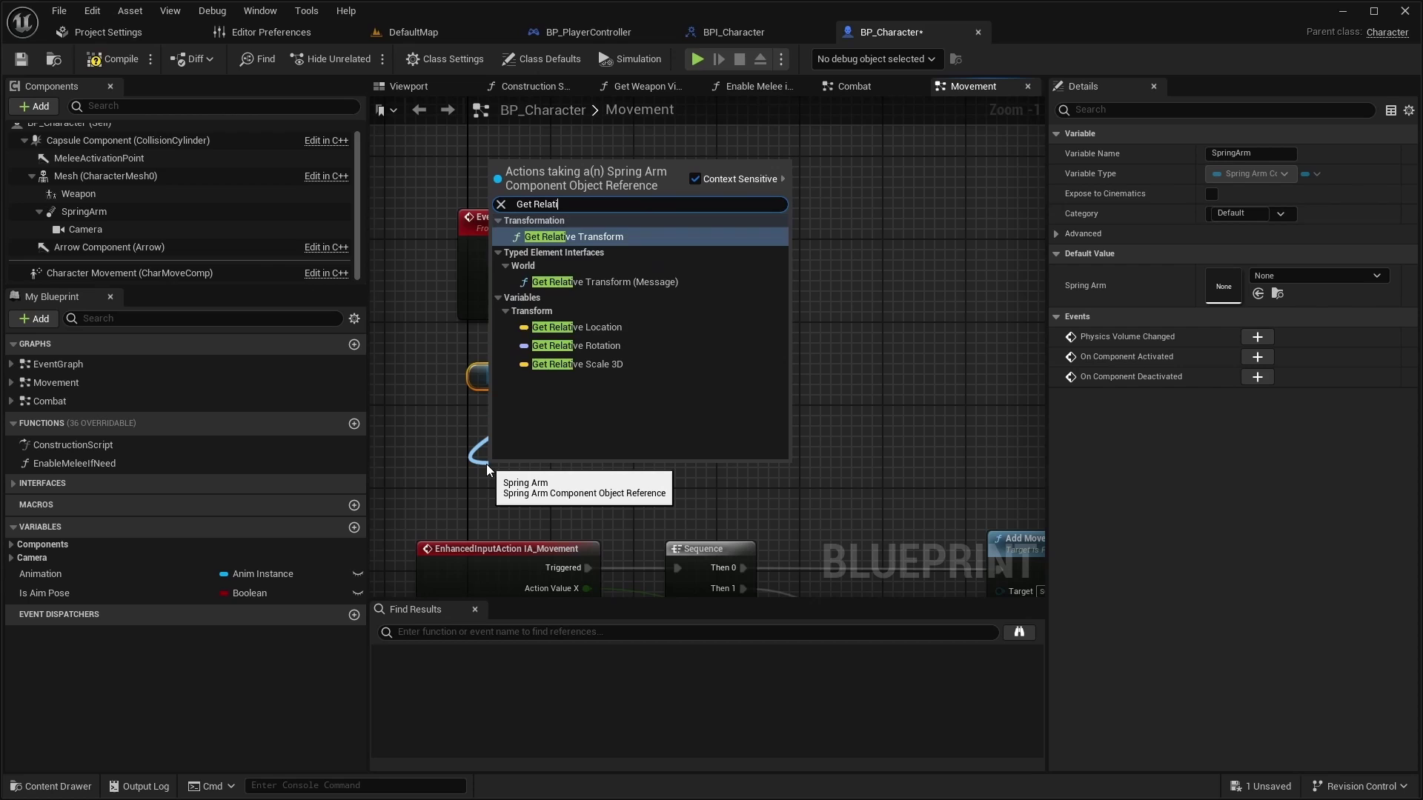
key("Return")
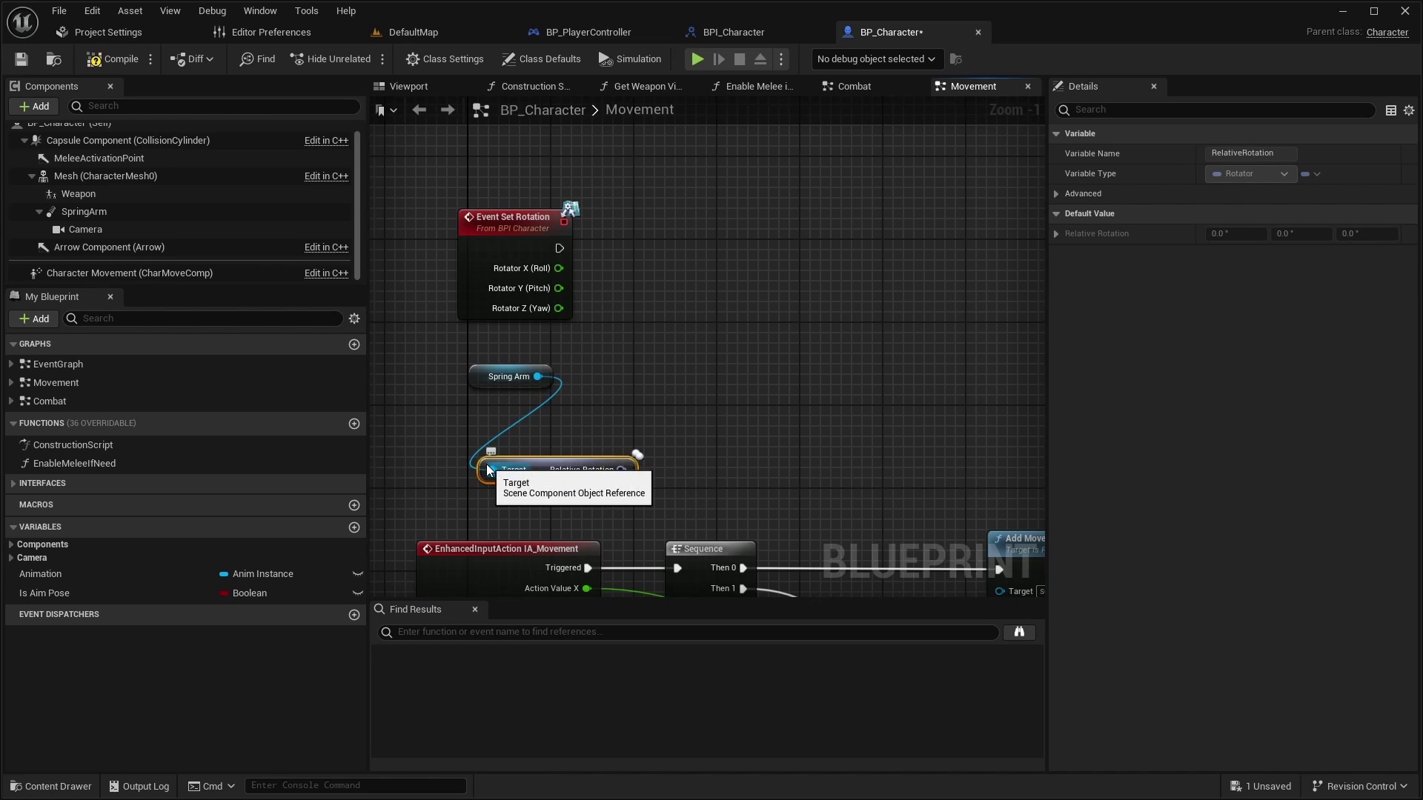
left_click_drag(558, 470, 548, 442)
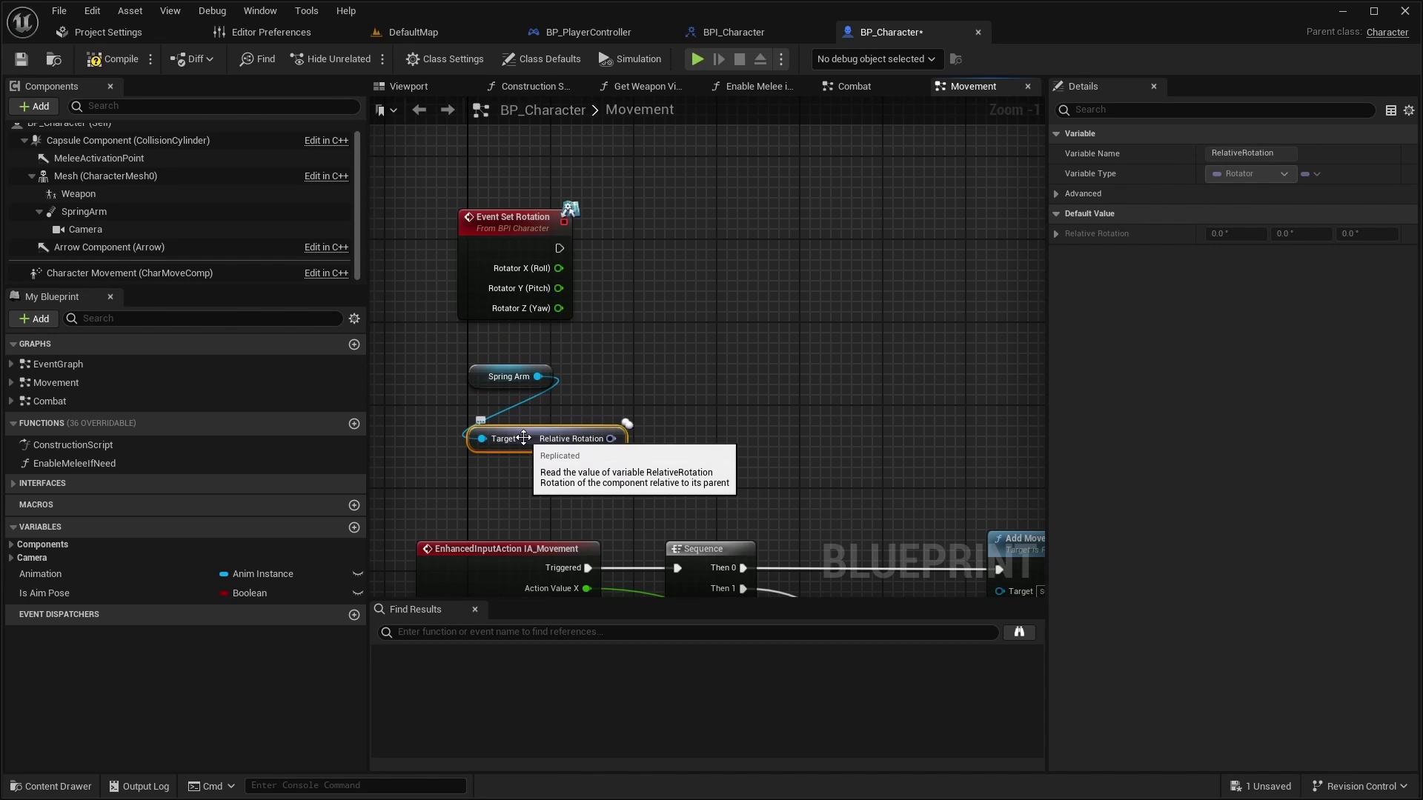
right_click(589, 446)
left_click(609, 510)
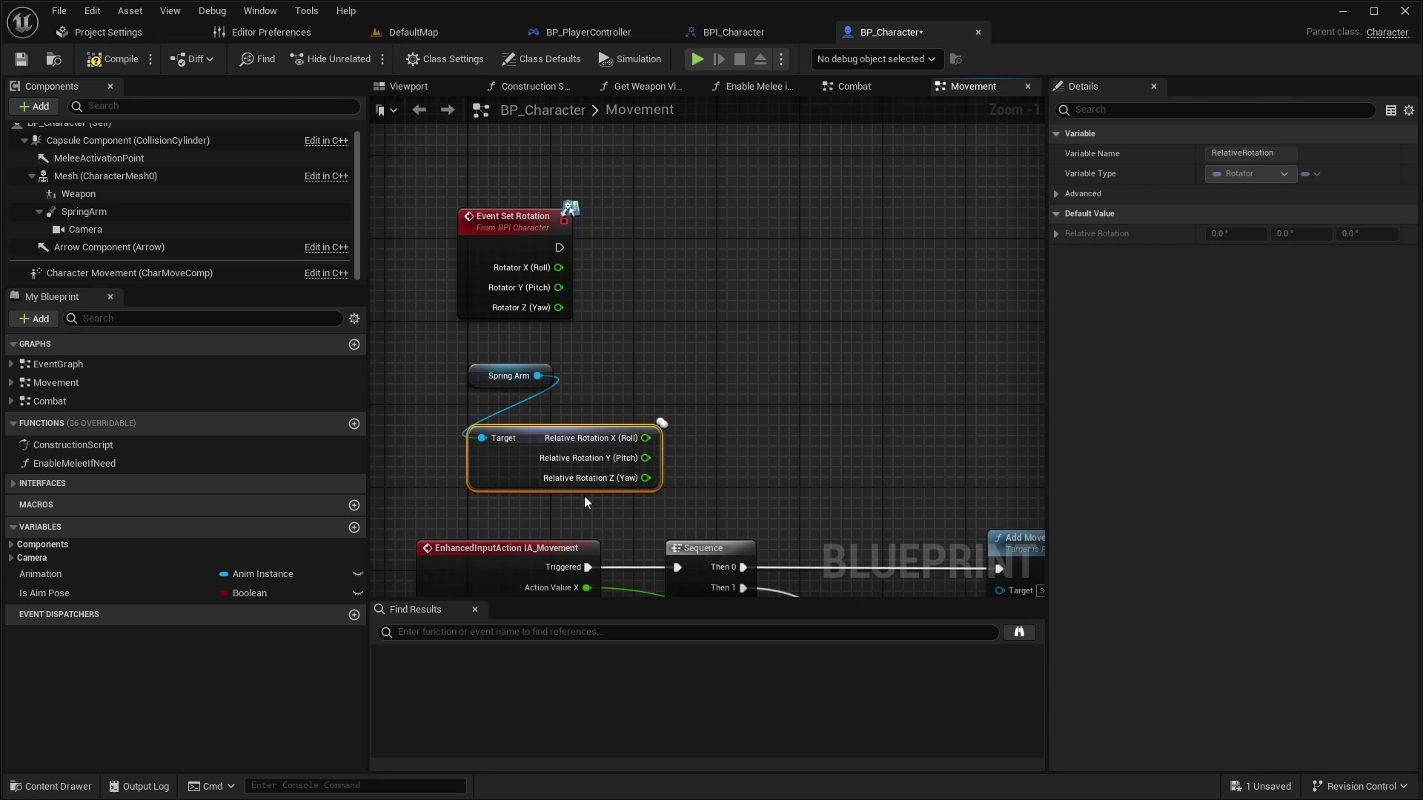
left_click(630, 269)
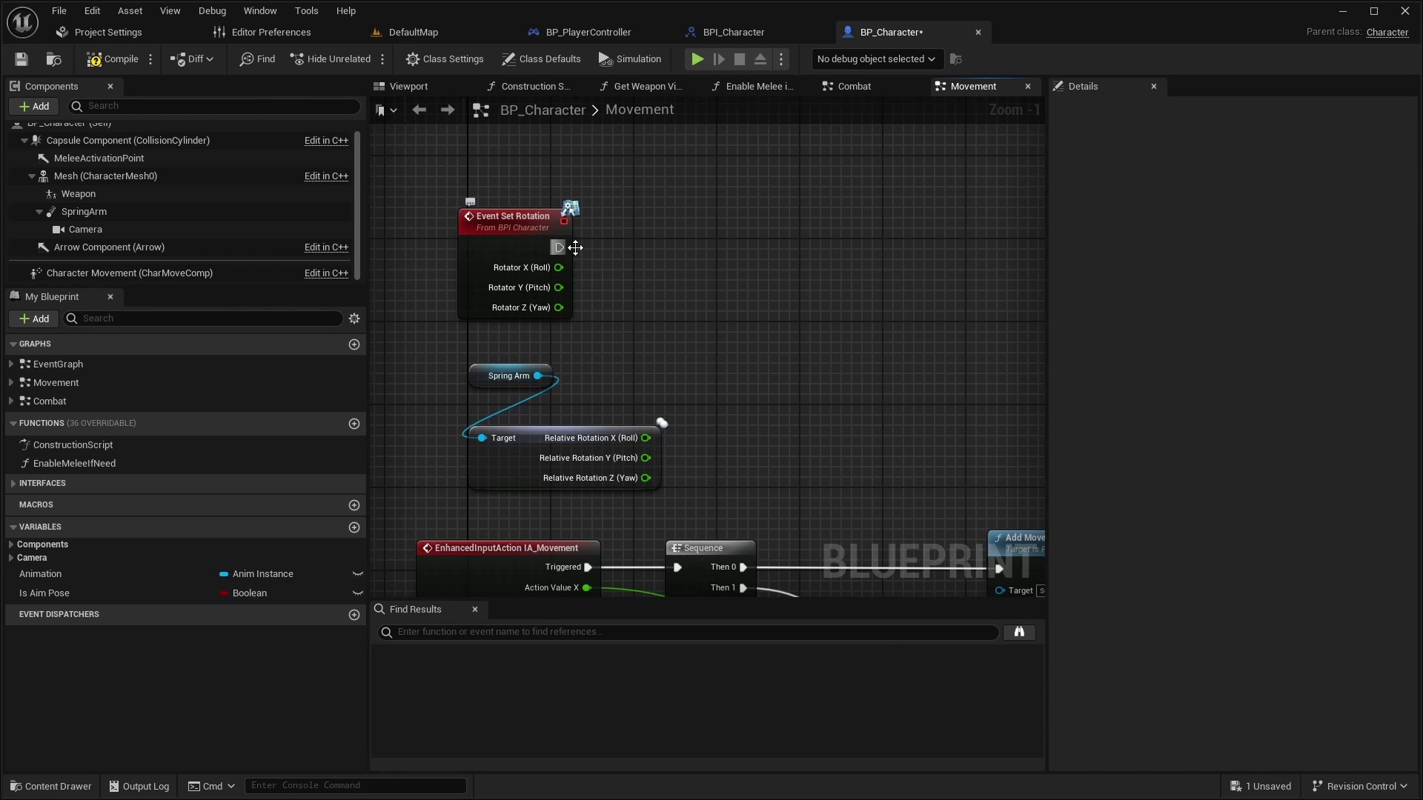
- Wire the Set Rotation event into a new Set Actor Rotation node
right_click_drag(574, 247, 543, 298)
left_click_drag(527, 296, 799, 308)
type("Se")
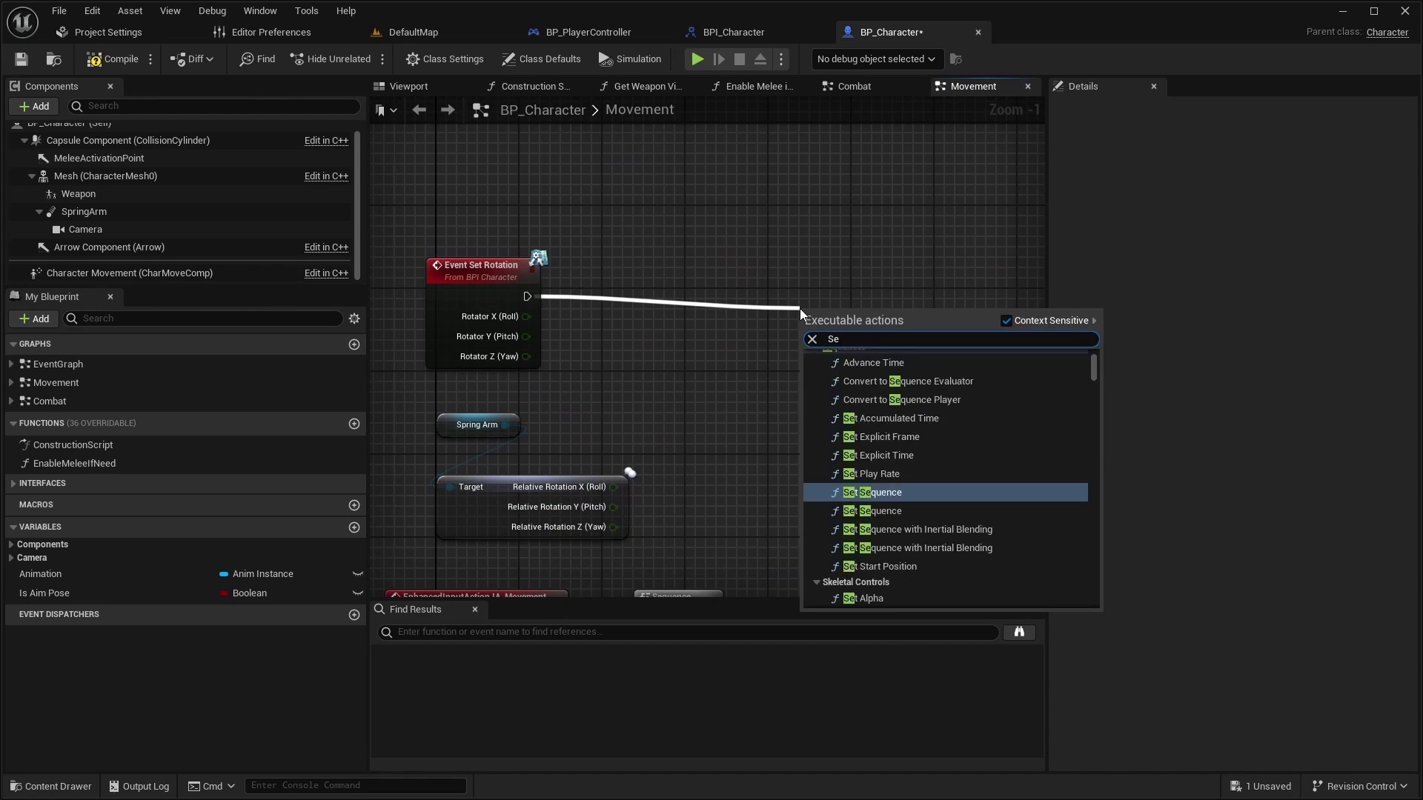
type("t actor rotation")
key("Return")
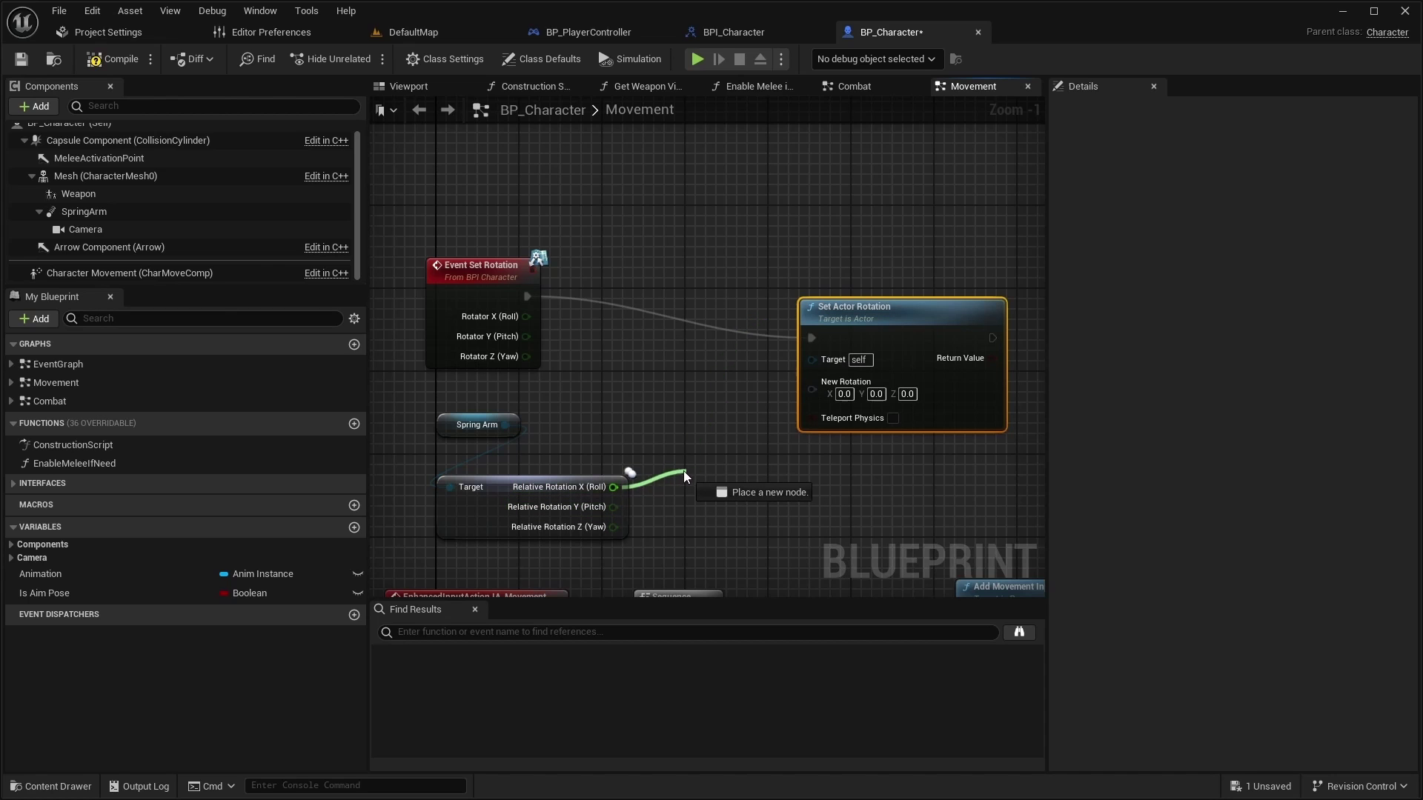
- Set New Rotation's yaw to event yaw minus spring arm yaw, and save
left_click_drag(631, 386, 631, 386)
type("-")
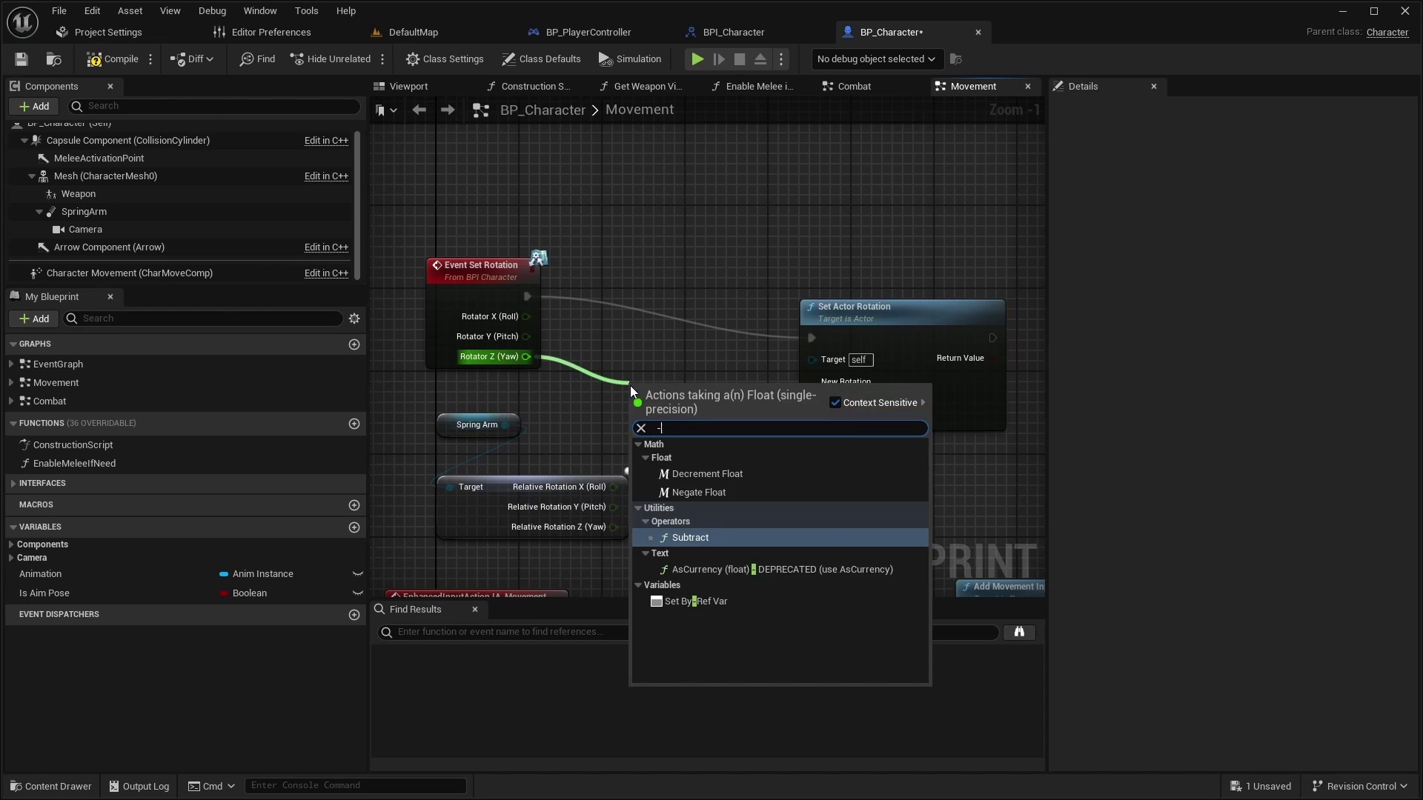
key("Return")
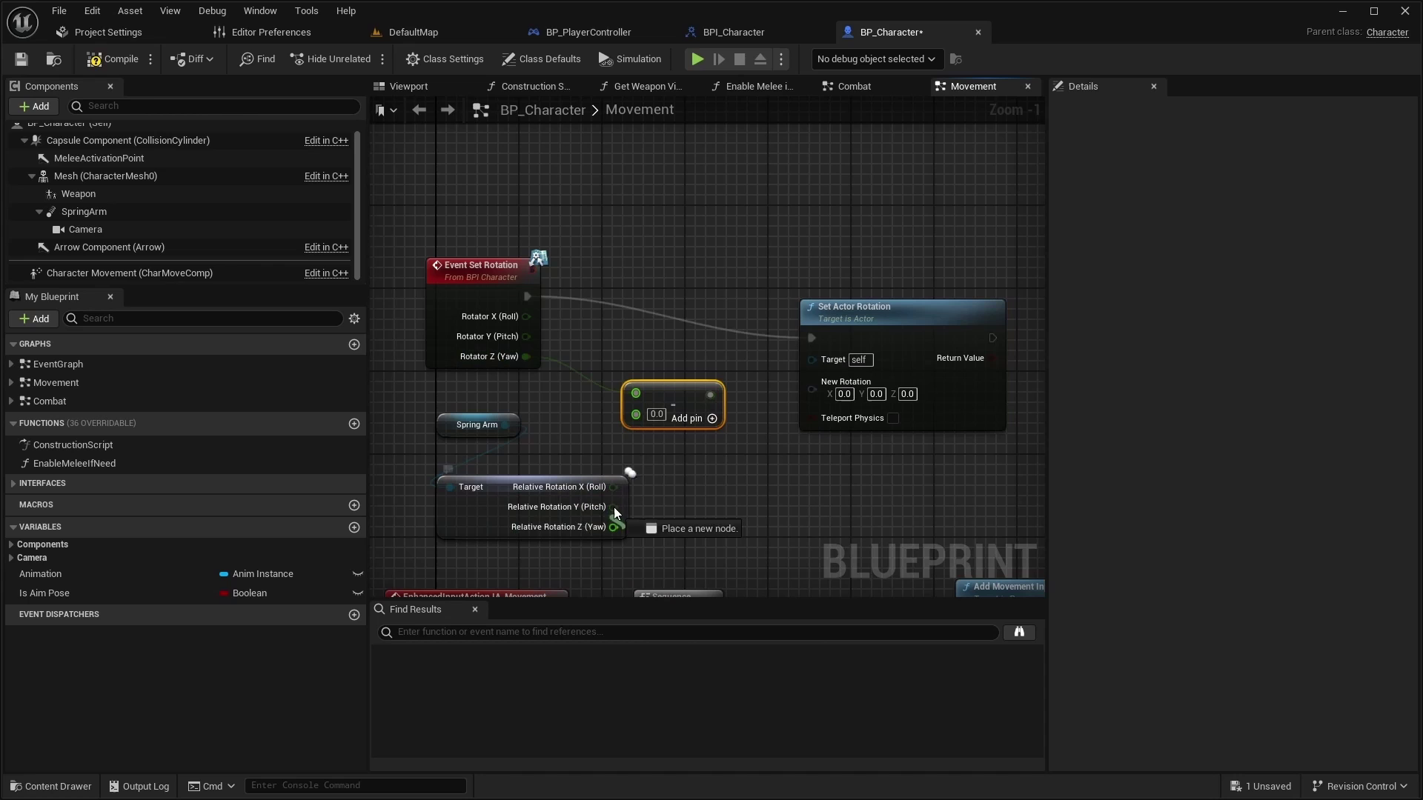
left_click_drag(710, 390, 751, 389)
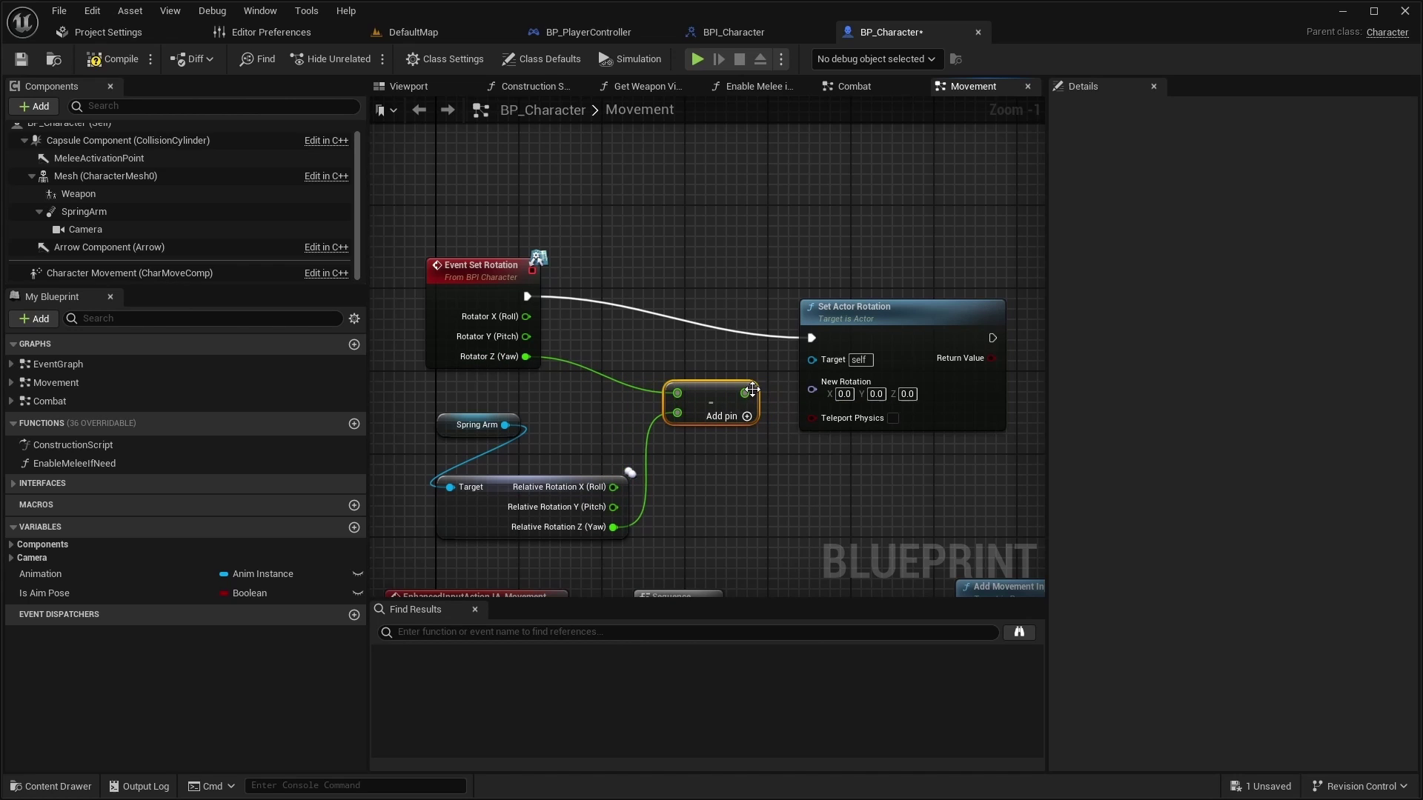
right_click(812, 386)
left_click(898, 453)
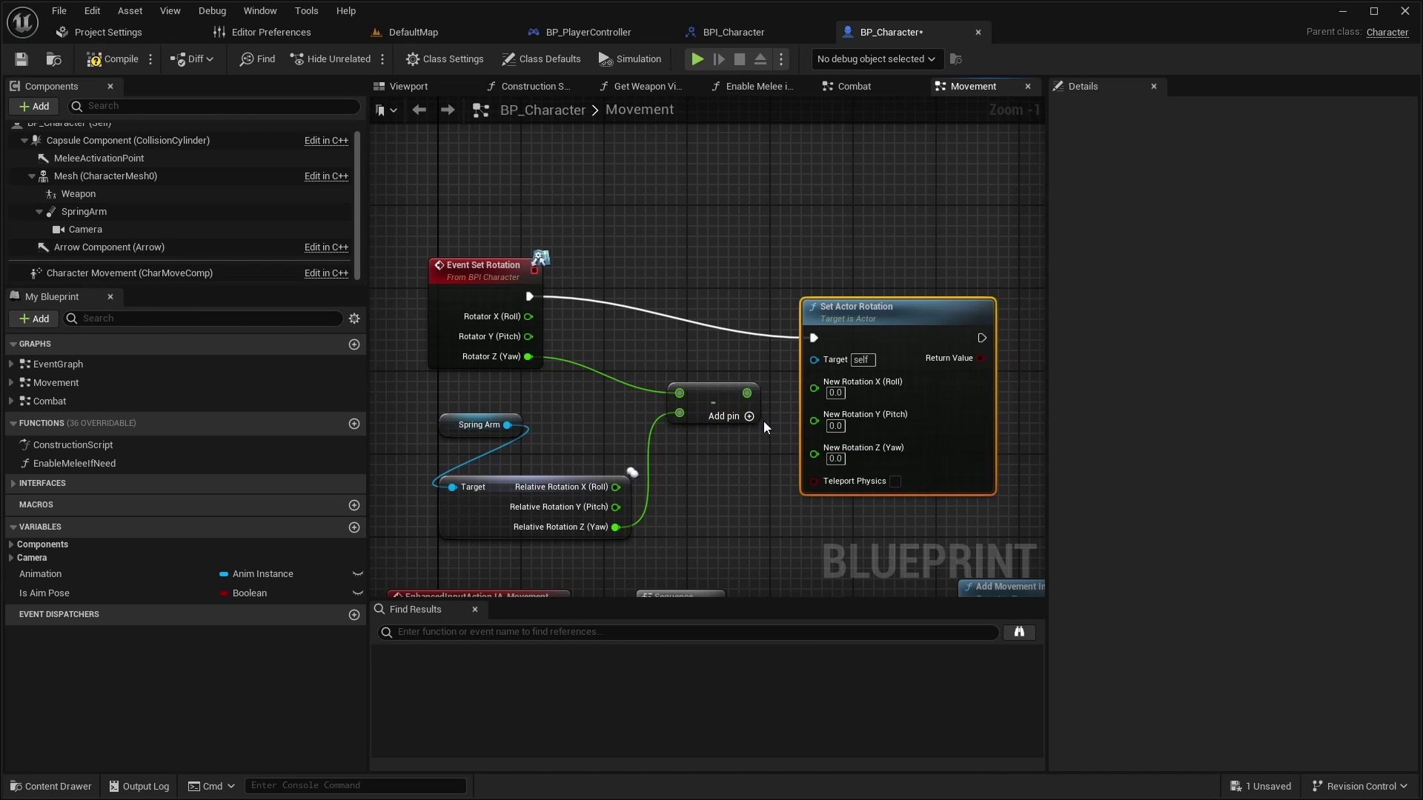
left_click_drag(747, 392, 814, 448)
key("ctrl+s")
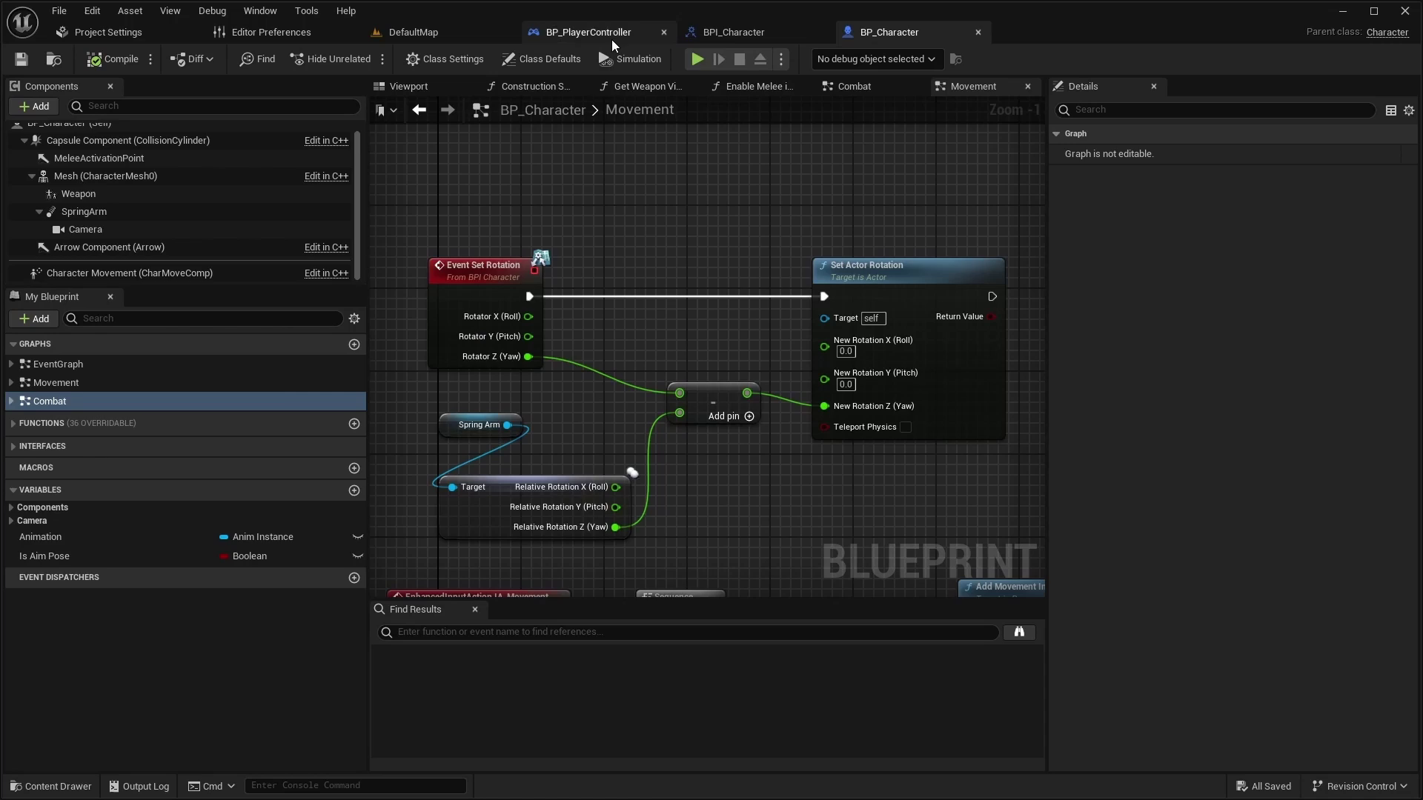
- On Tick, send the look-at rotation to the pawn's Set Rotation message, deleting Set Actor Rotation
left_click(600, 36)
scroll(778, 400, "up", 1)
scroll(771, 447, "up", 1)
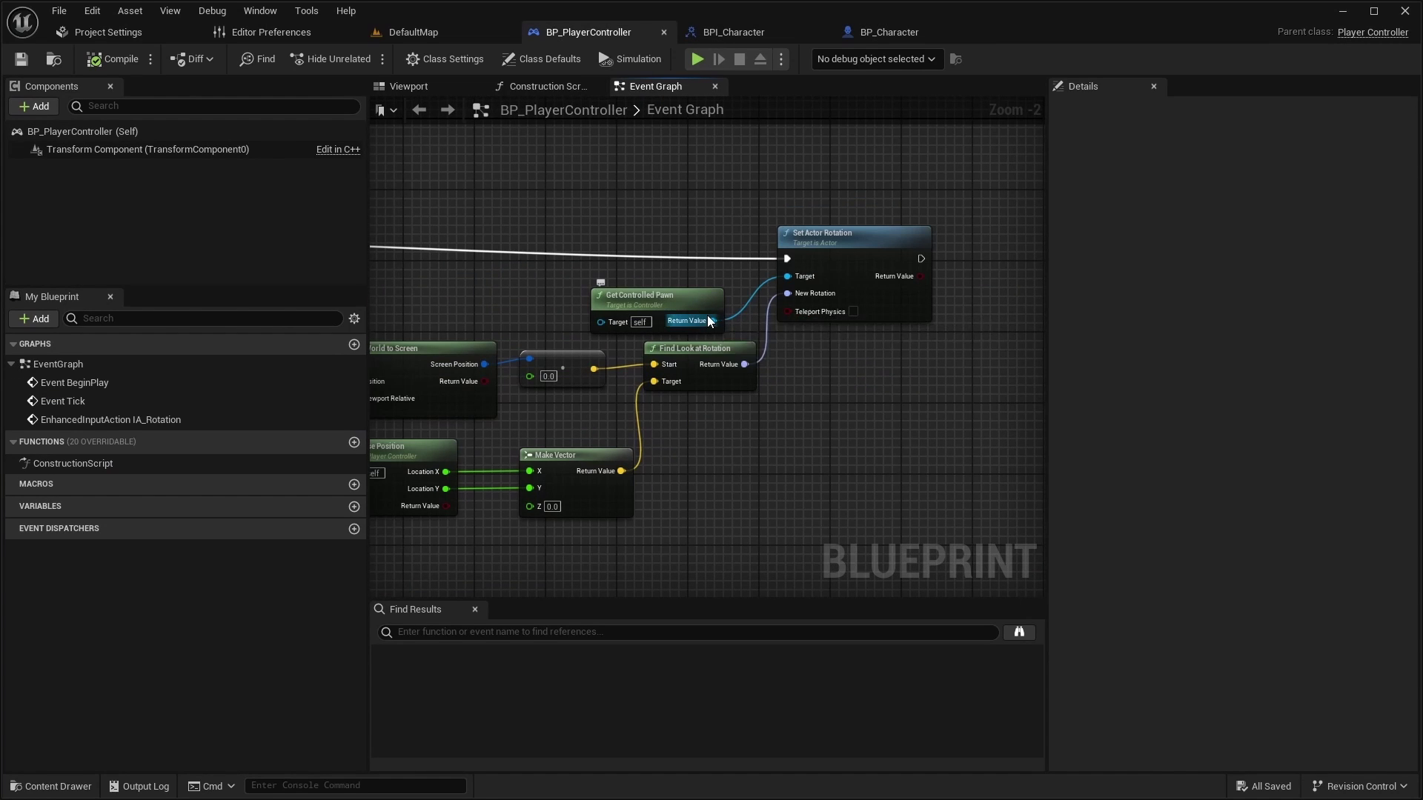
left_click_drag(761, 224, 796, 196)
type("set rotation")
key("Return")
scroll(811, 259, "down", 1)
scroll(454, 297, "down", 2)
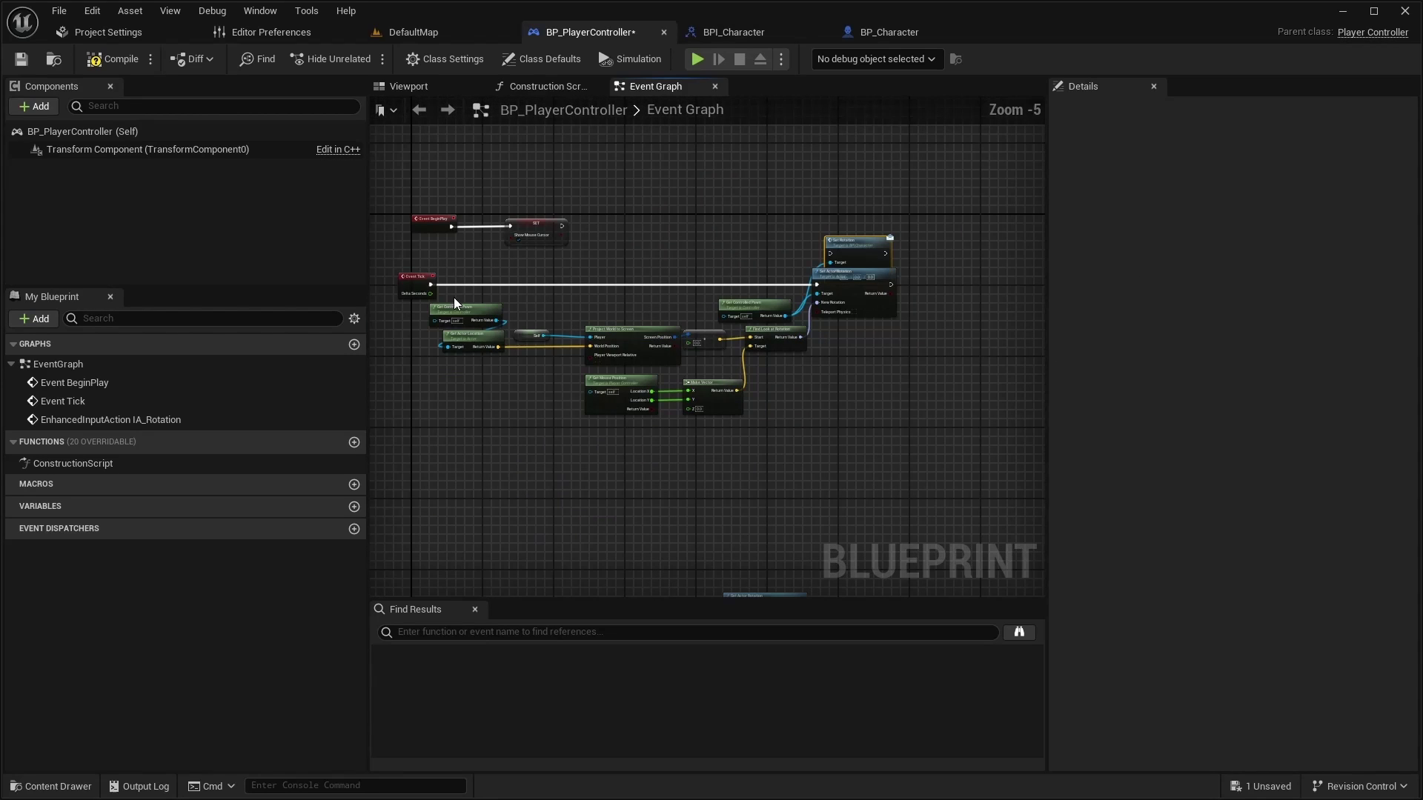
left_click_drag(429, 285, 832, 256)
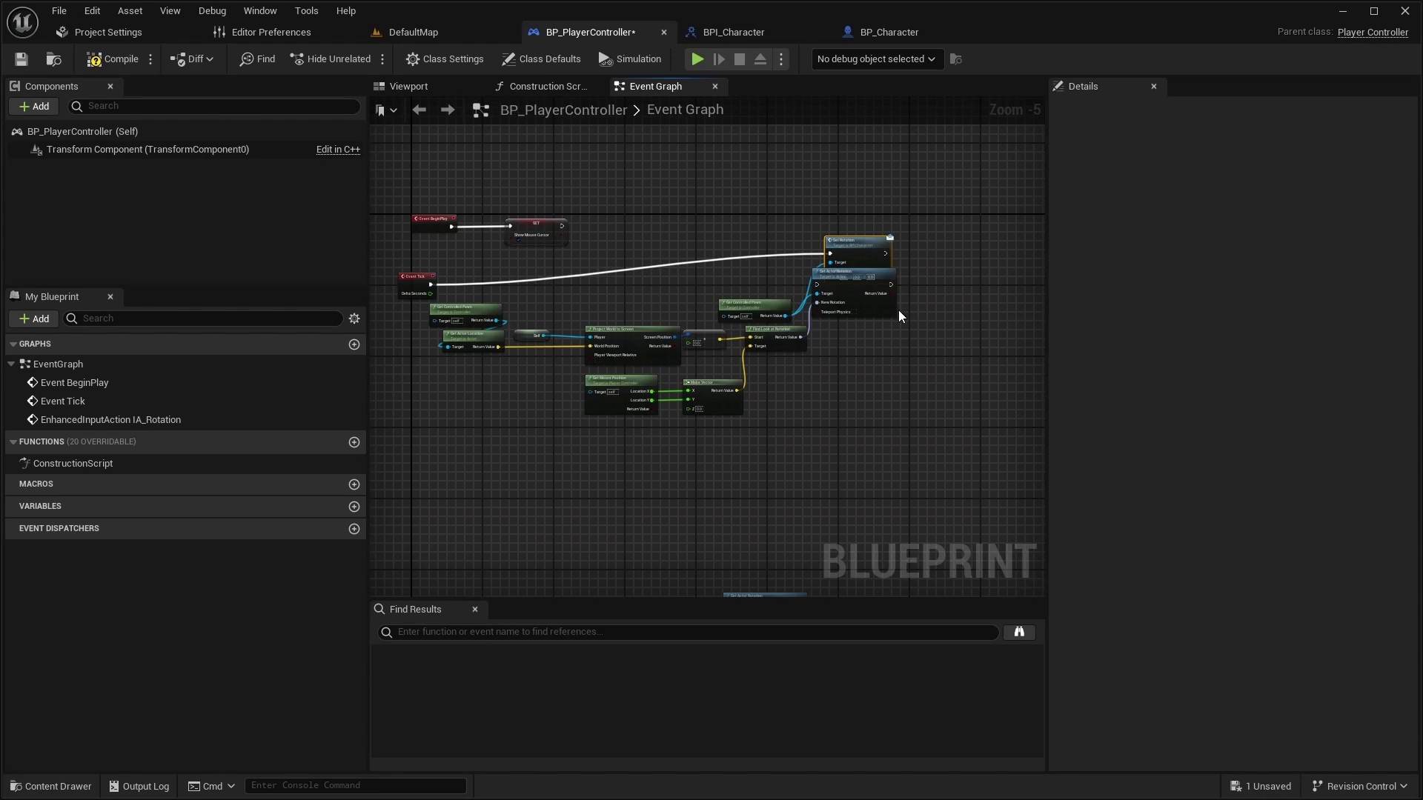
left_click(857, 284)
key("Delete")
scroll(855, 267, "up", 5)
left_click_drag(727, 350, 796, 254)
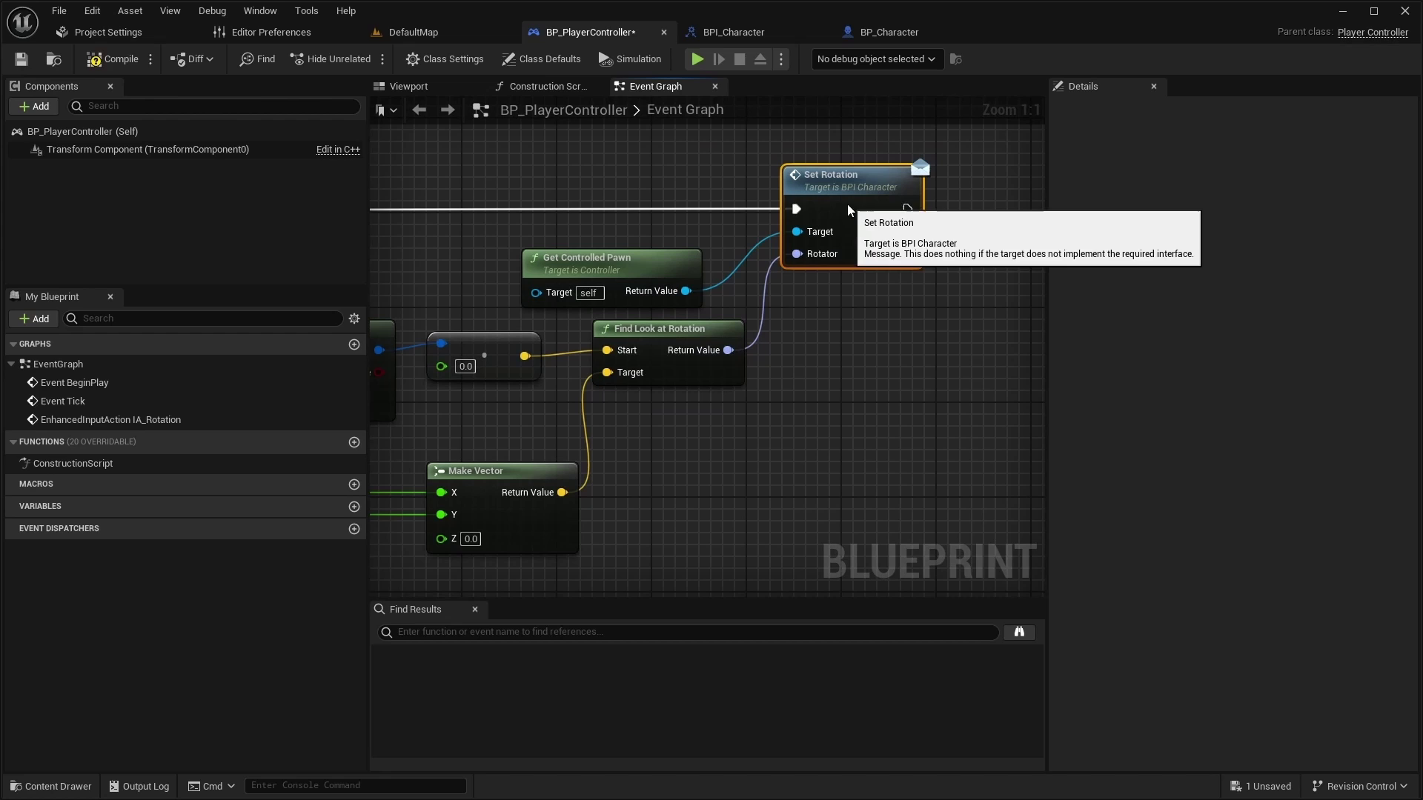
- Play the level map and fire toward the bottom and lower left to confirm the character turns
left_click(445, 32)
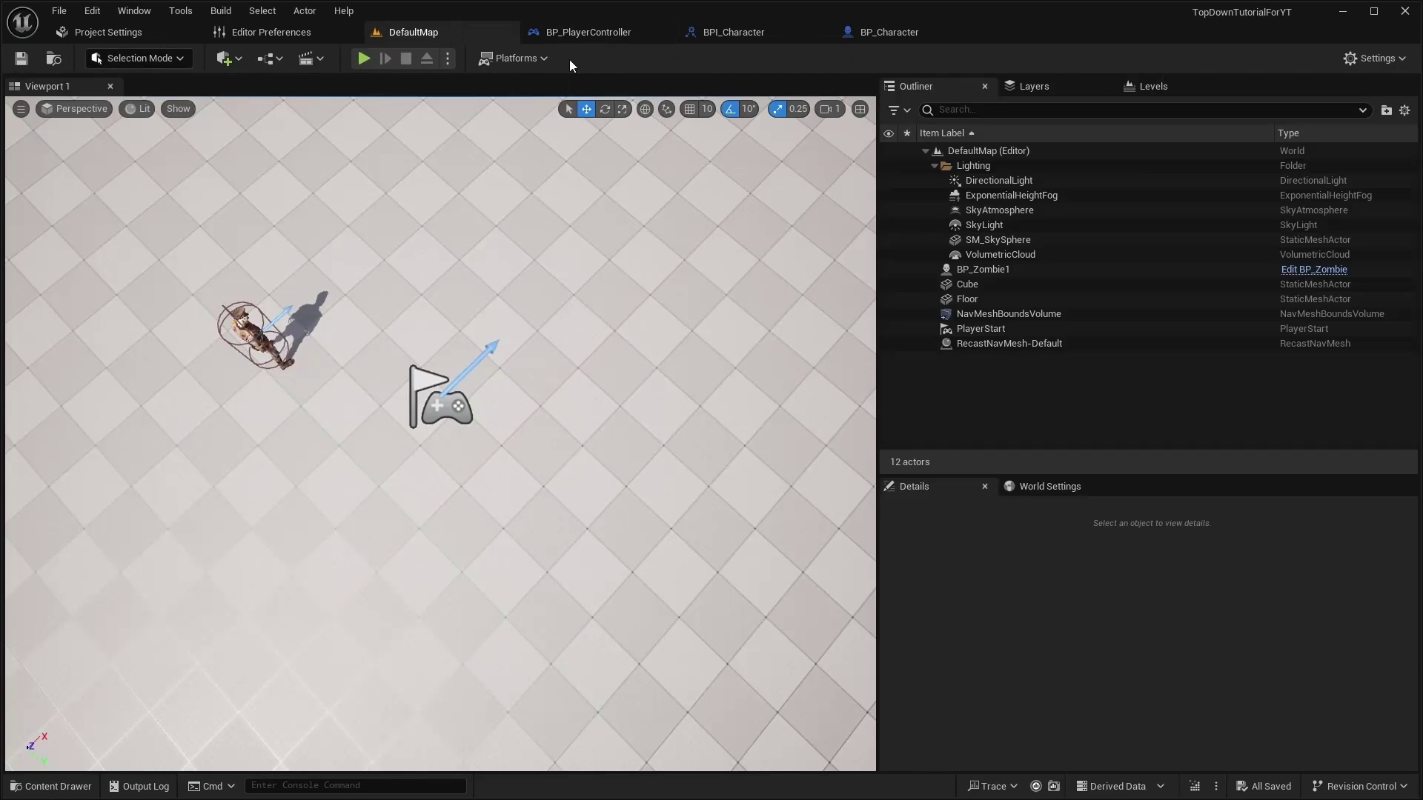
left_click(364, 61)
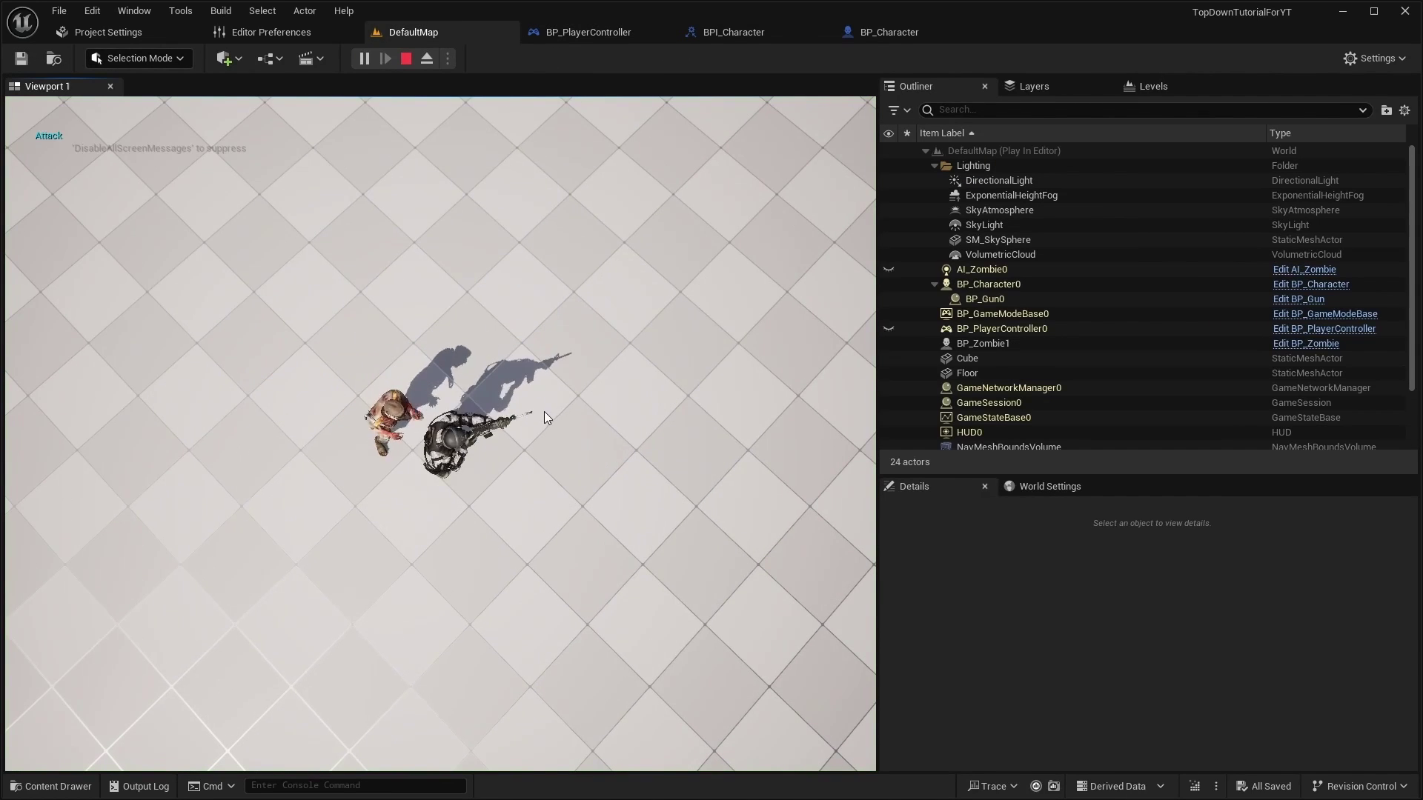
left_click(453, 592)
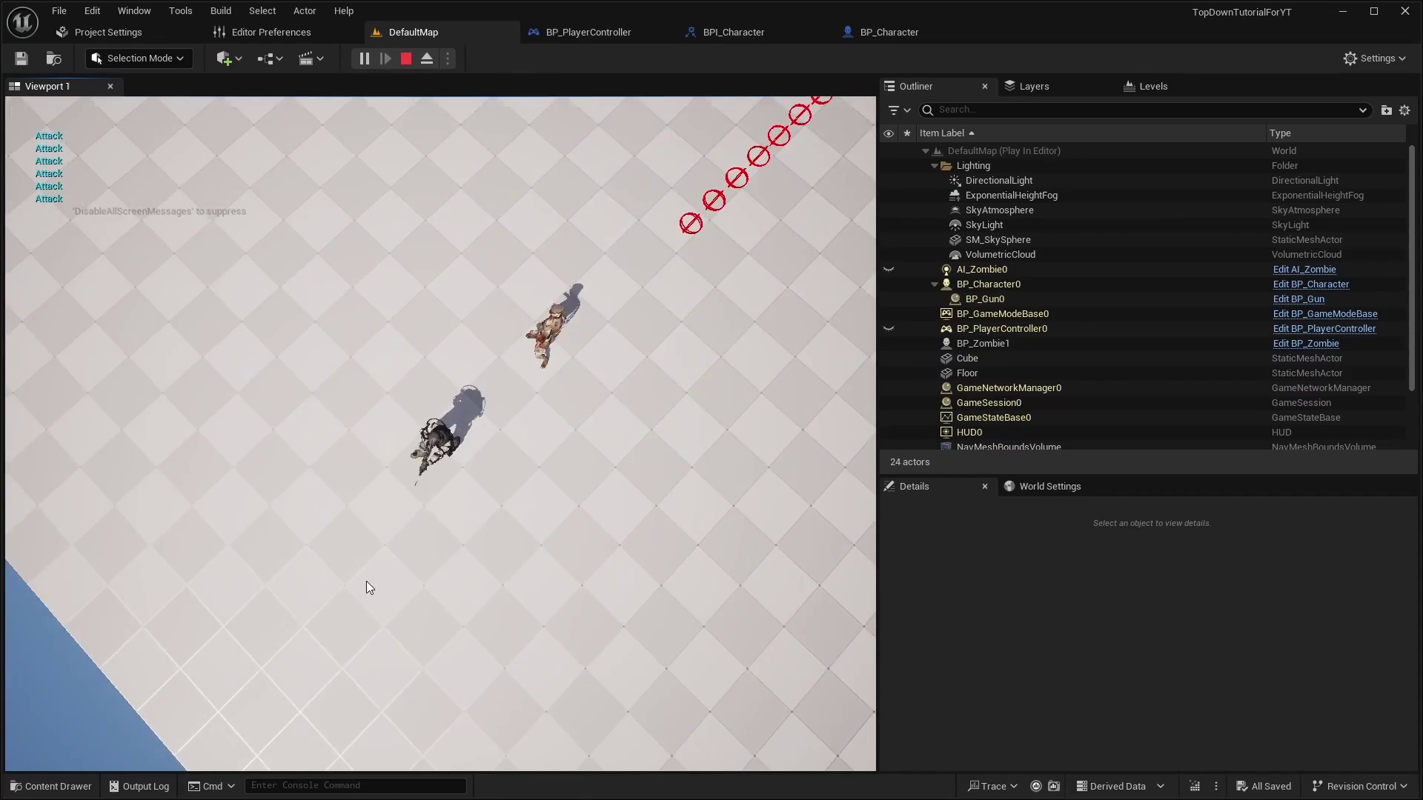
left_click(338, 566)
left_click(334, 563)
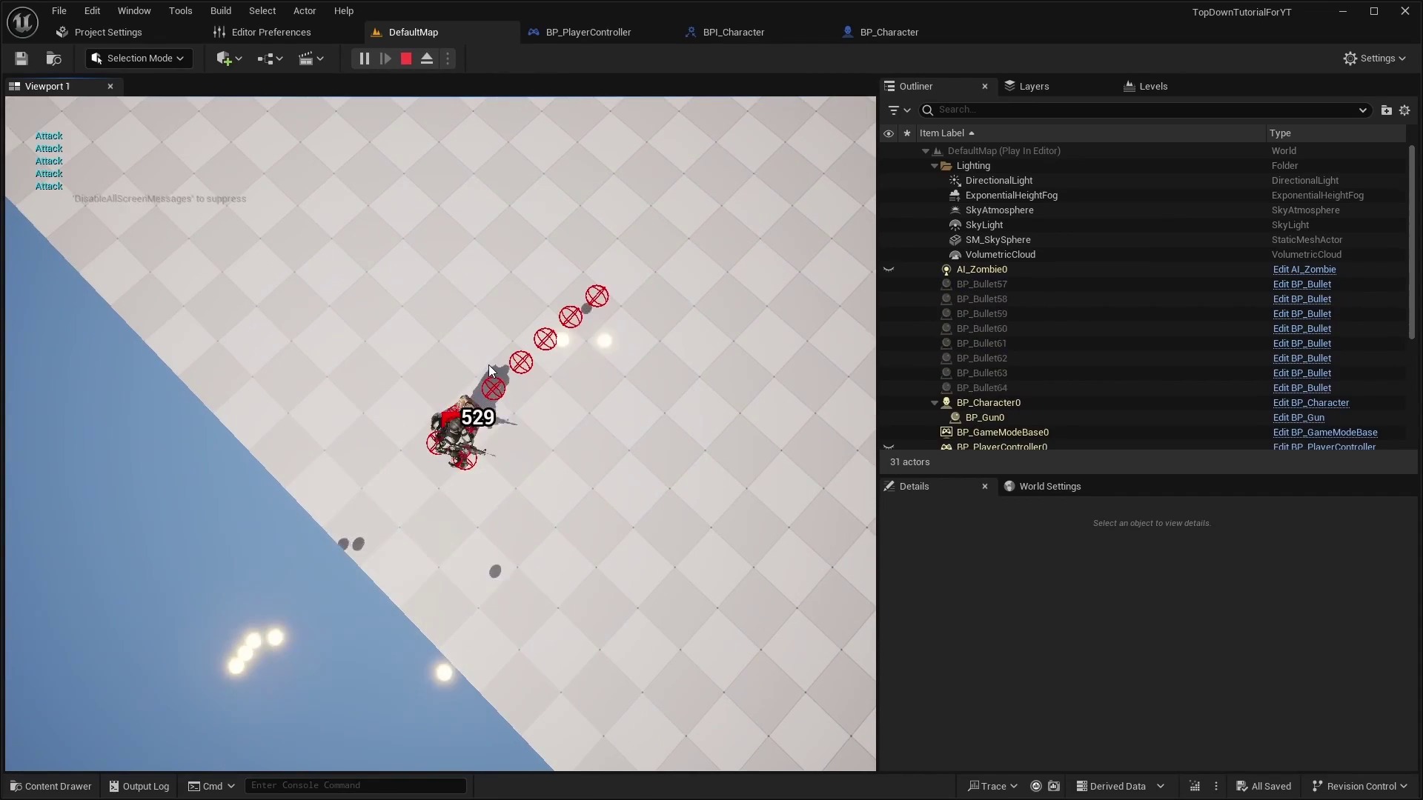